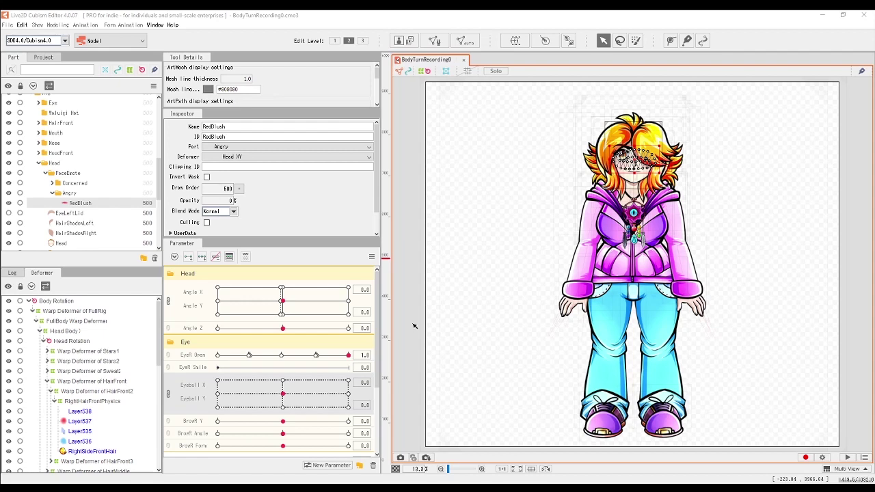
pyautogui.click(410, 303)
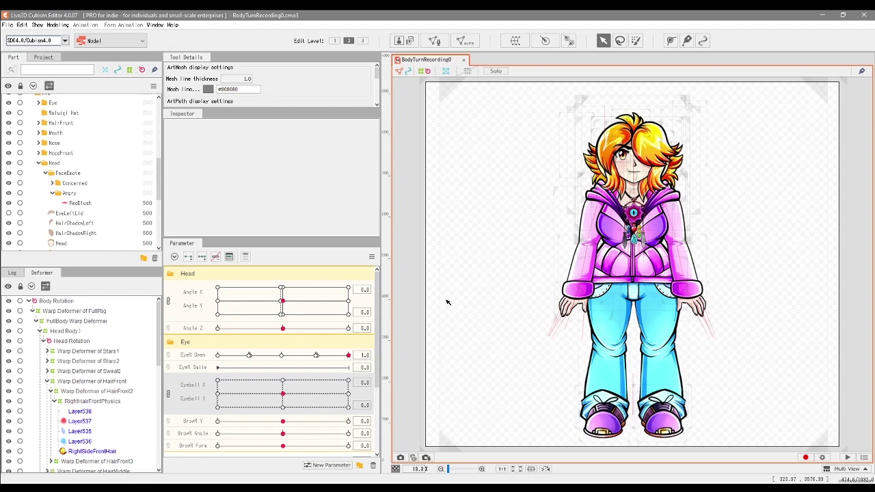
pyautogui.scroll(-2, 129, 389)
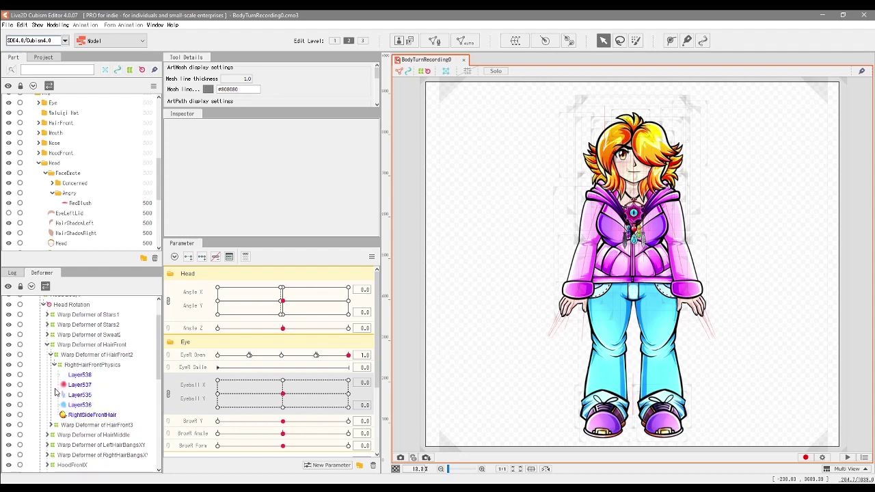
pyautogui.scroll(-6, 85, 409)
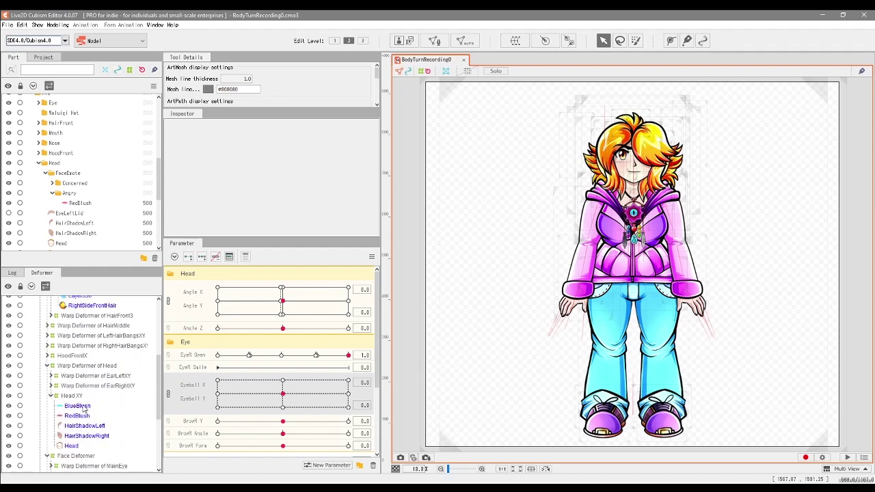
pyautogui.scroll(-2, 84, 409)
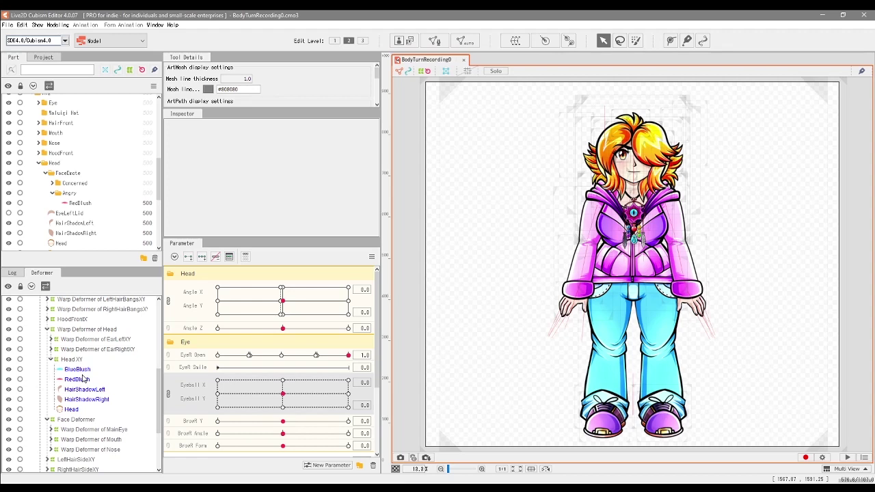
pyautogui.scroll(8, 84, 378)
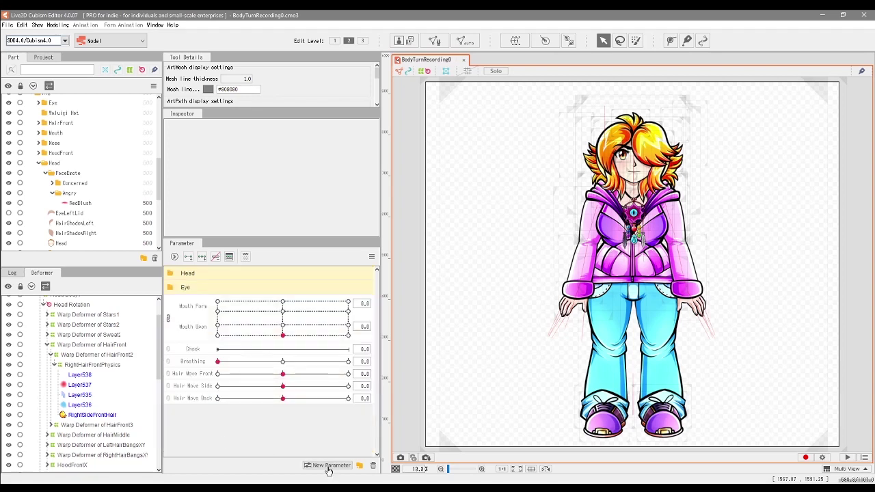
# Create a parameter named Angry with ID Param_Angry and a range of 0 to 1.0, placed directly below the Eye group.
pyautogui.click(329, 466)
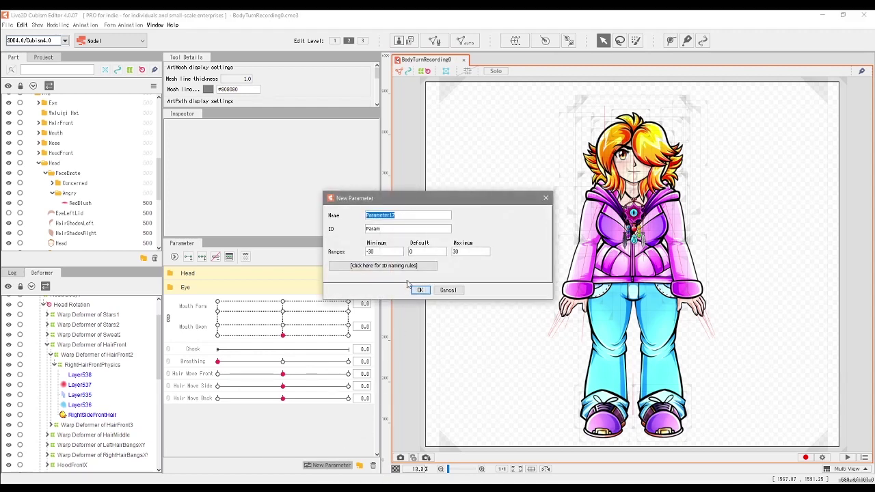
pyautogui.write('A')
pyautogui.press('Tab')
pyautogui.write('_Angry')
pyautogui.press('Tab')
pyautogui.press('BackSpace')
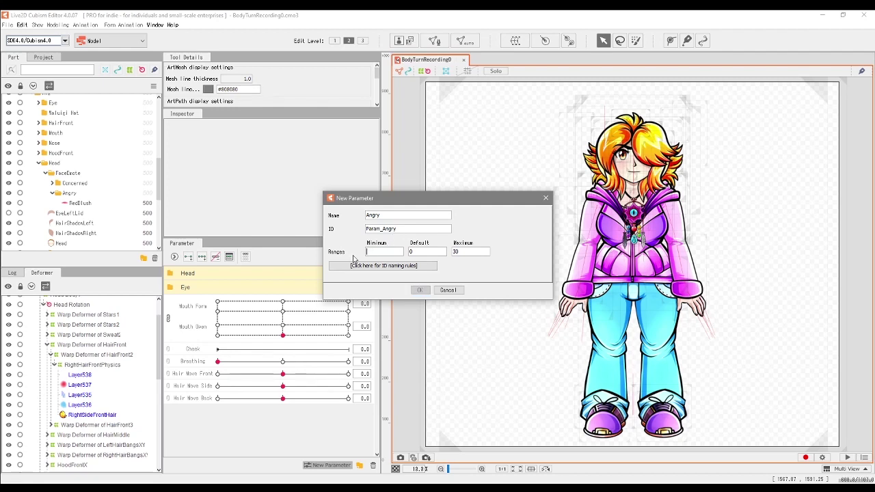
pyautogui.write('0')
pyautogui.click(471, 254)
pyautogui.press('BackSpace')
pyautogui.press('BackSpace')
pyautogui.write('1.0')
pyautogui.click(420, 289)
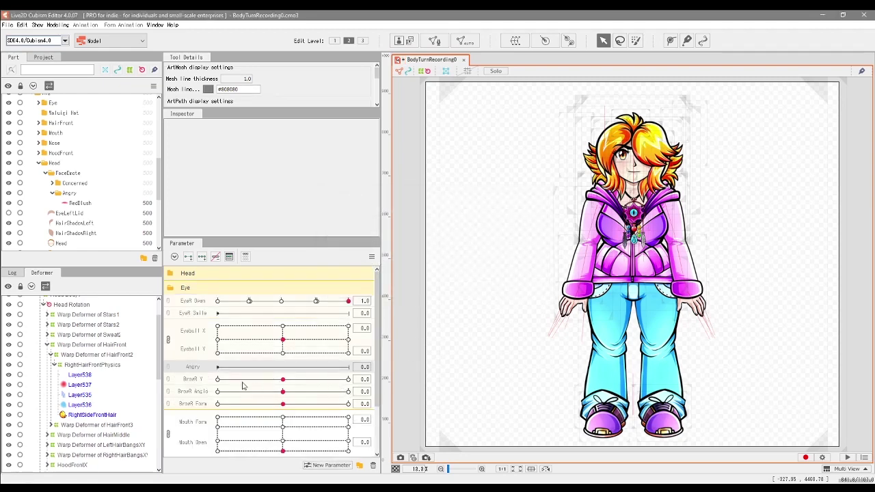
pyautogui.moveTo(194, 367); pyautogui.dragTo(204, 407)
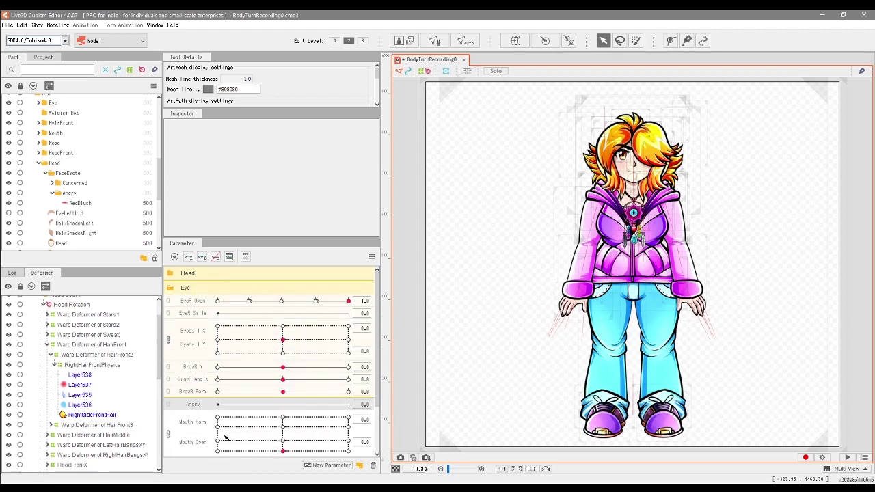
pyautogui.click(182, 290)
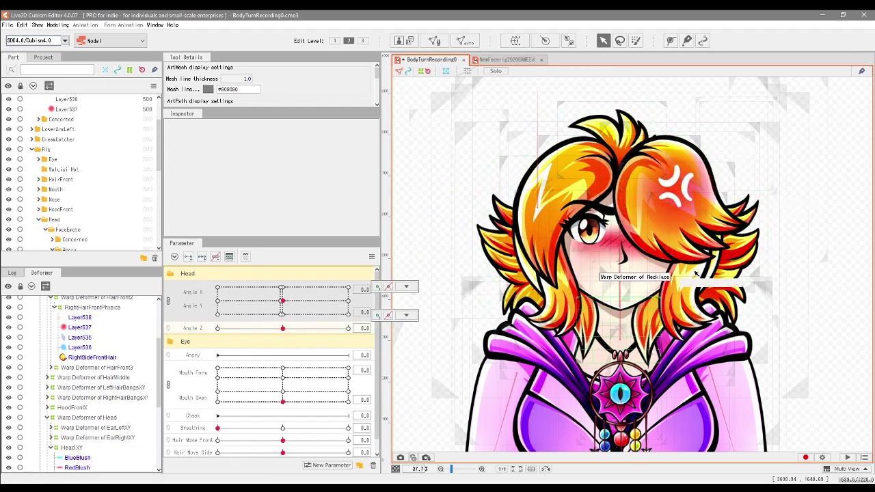
# Test how the HairFront2 and Head XY warp deformers follow the head's Angle X and Angle Y.
pyautogui.click(406, 315)
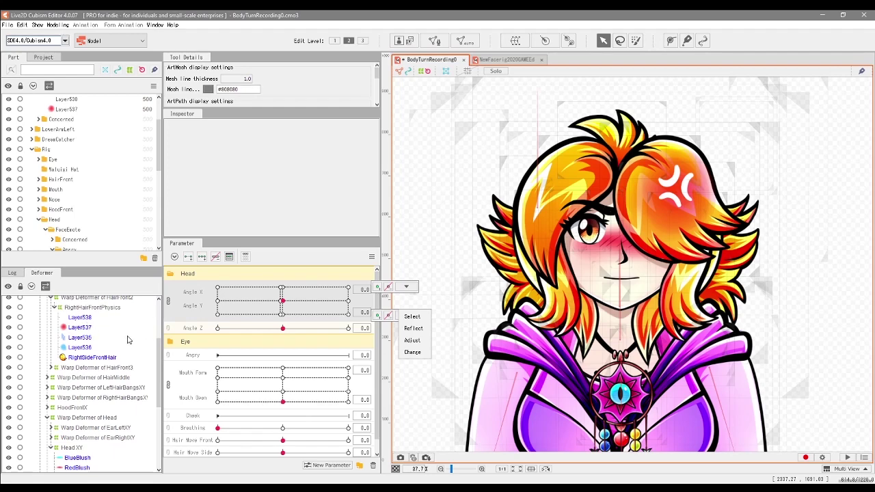
pyautogui.scroll(1, 131, 340)
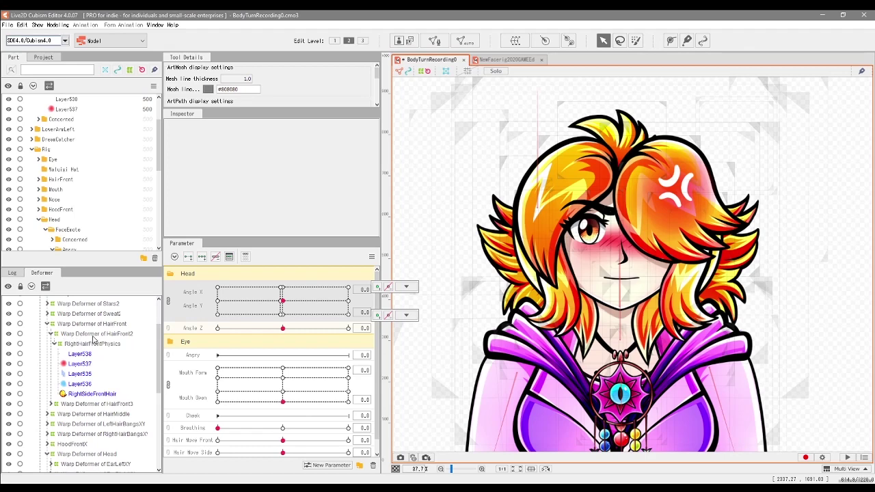
pyautogui.click(113, 336)
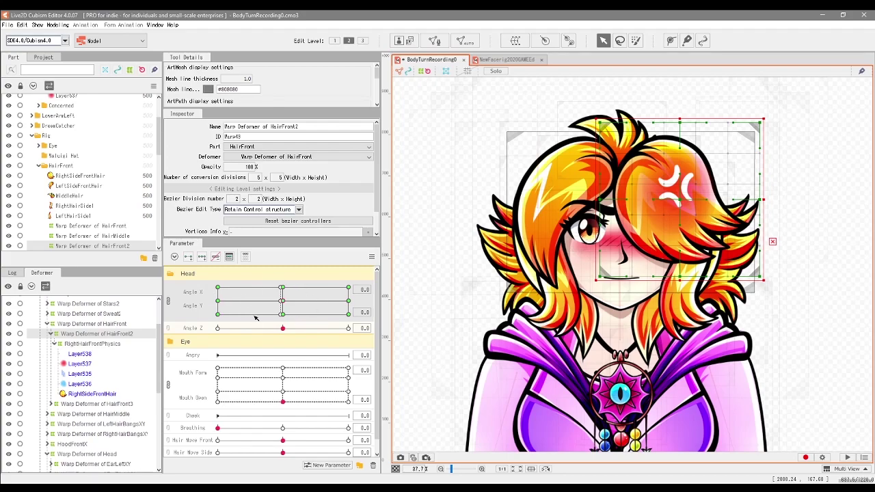
pyautogui.moveTo(318, 308); pyautogui.dragTo(293, 306)
pyautogui.scroll(-4, 117, 409)
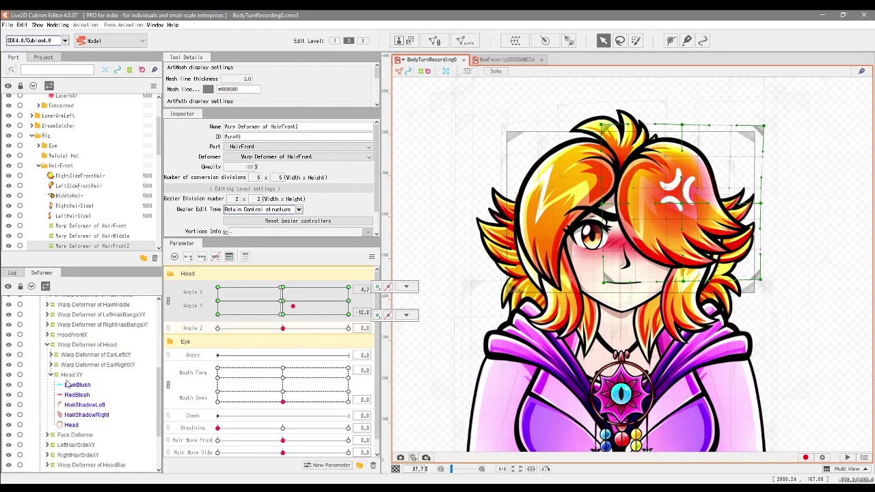
pyautogui.click(72, 375)
pyautogui.moveTo(293, 306)
pyautogui.mouseDown()
pyautogui.moveTo(247, 315)
pyautogui.moveTo(313, 272)
pyautogui.moveTo(218, 296)
pyautogui.moveTo(311, 315)
pyautogui.moveTo(300, 267)
pyautogui.moveTo(242, 315)
pyautogui.moveTo(316, 308)
pyautogui.moveTo(292, 300)
pyautogui.mouseUp()
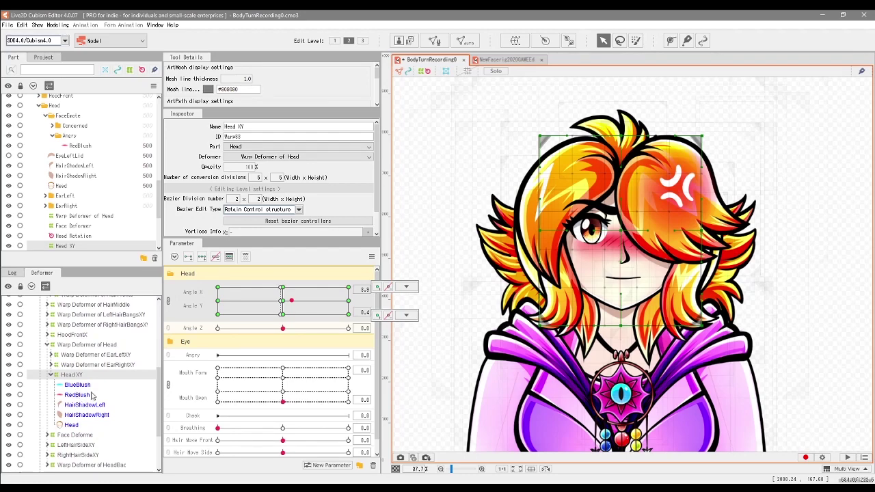
pyautogui.moveTo(287, 300)
pyautogui.mouseDown()
pyautogui.moveTo(326, 276)
pyautogui.moveTo(246, 291)
pyautogui.moveTo(283, 307)
pyautogui.moveTo(335, 295)
pyautogui.moveTo(274, 288)
pyautogui.moveTo(278, 301)
pyautogui.moveTo(335, 287)
pyautogui.moveTo(280, 300)
pyautogui.moveTo(268, 314)
pyautogui.moveTo(285, 308)
pyautogui.mouseUp()
# Create Warp Deformer of Angry as parent of RedBlush in the Angry part, with 2 × 2 Bezier and 5 × 5 conversion divisions.
pyautogui.click(76, 395)
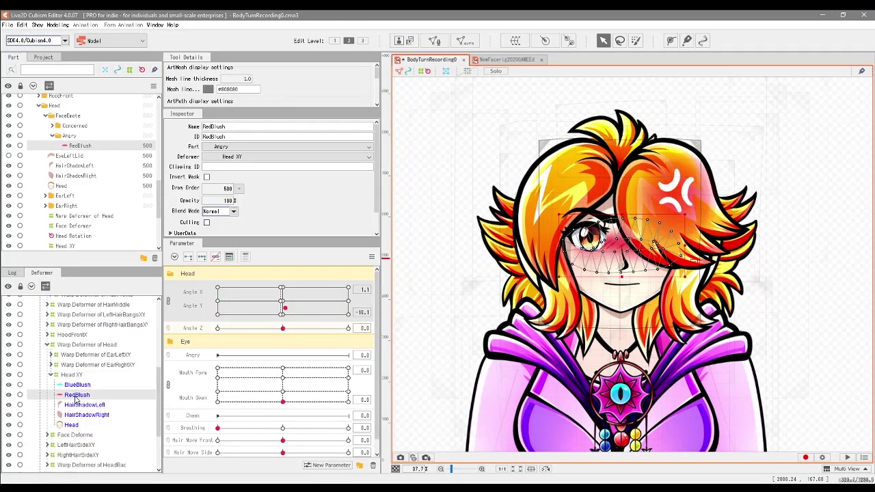
pyautogui.click(516, 40)
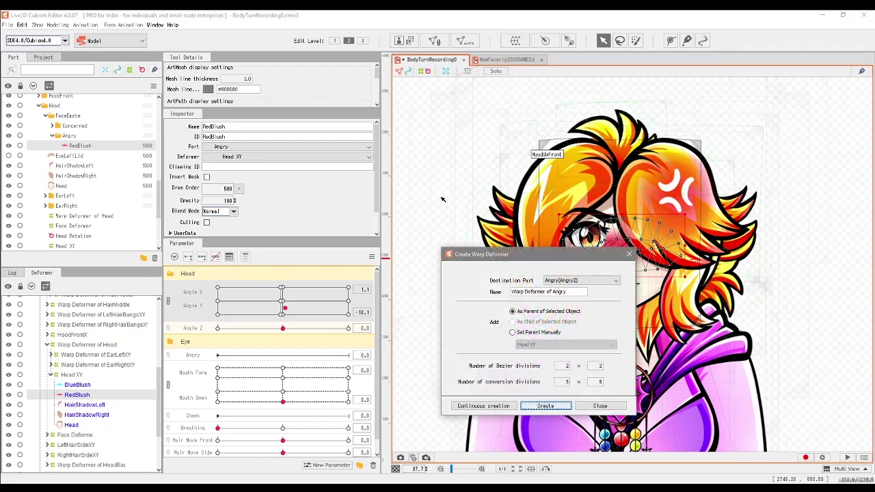
pyautogui.click(545, 406)
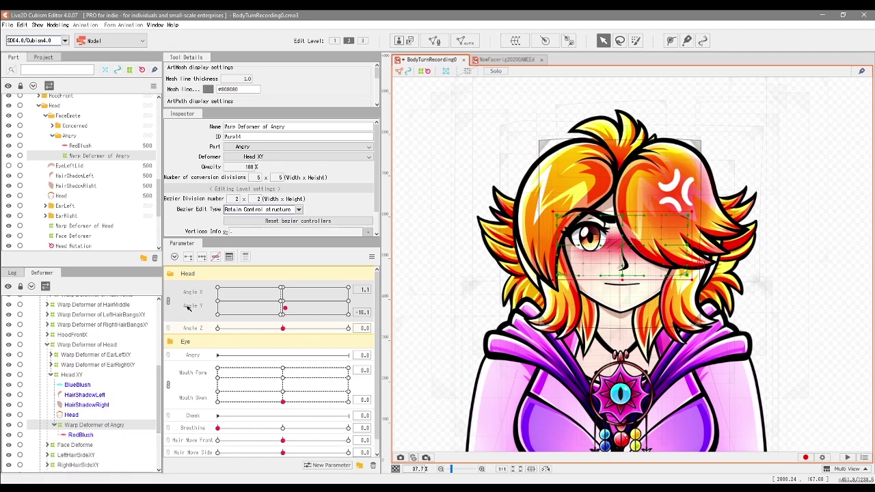
# Add three keyforms on Angle X and Angle Y to Warp Deformer of Angry and shift the blush down in the downward-looking poses.
pyautogui.click(202, 257)
pyautogui.moveTo(621, 248); pyautogui.dragTo(621, 258)
pyautogui.moveTo(281, 311); pyautogui.dragTo(282, 287)
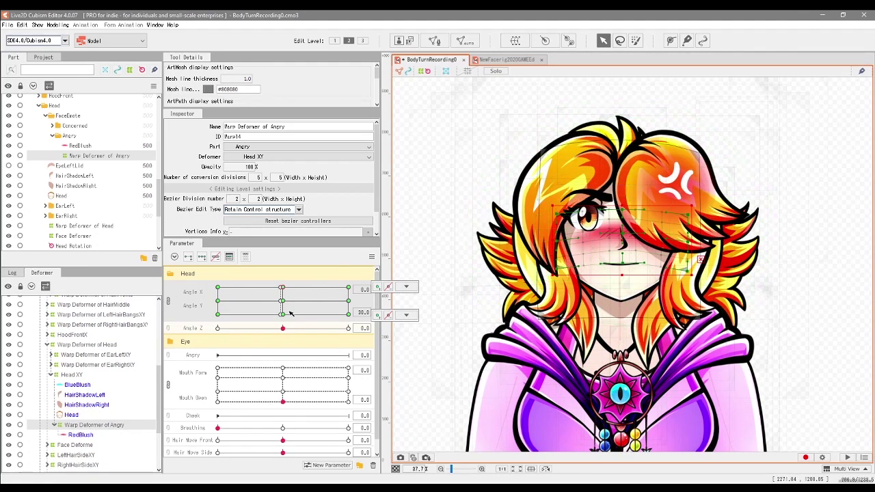
pyautogui.click(218, 314)
pyautogui.moveTo(606, 247); pyautogui.dragTo(600, 259)
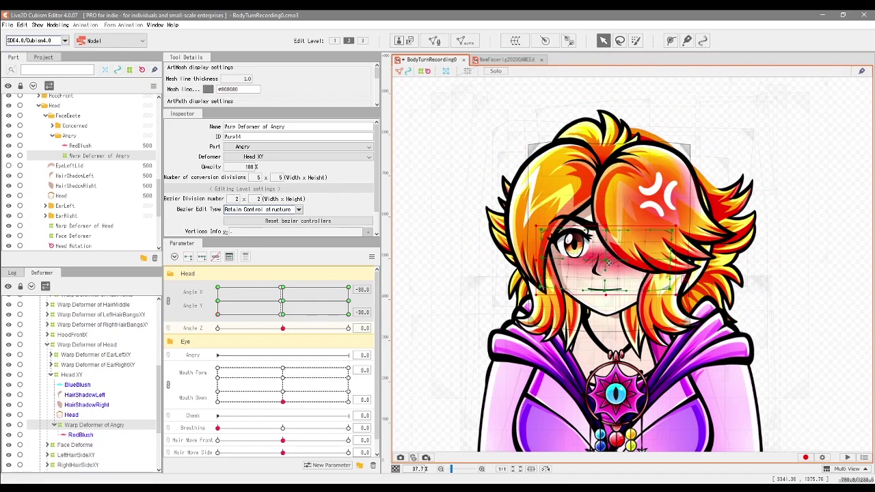
pyautogui.click(348, 314)
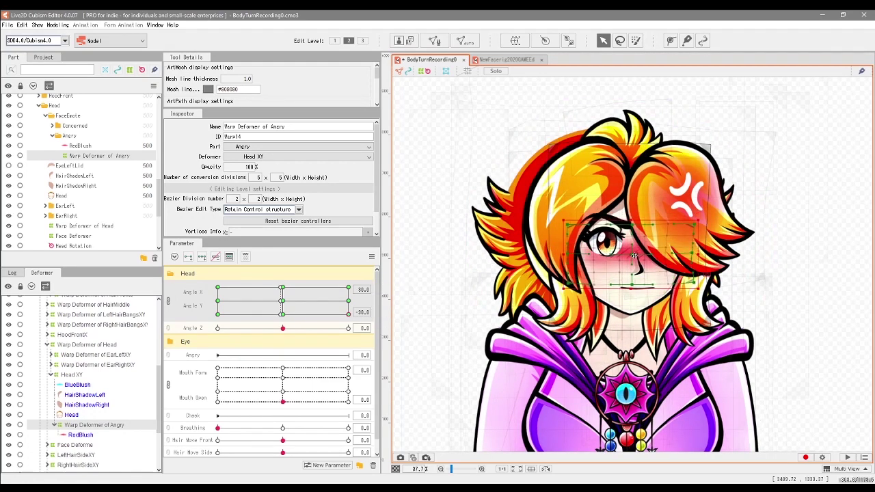
# Check the blush position at the upward and sideways extremes of Angle X and Angle Y, and return the head to centre.
pyautogui.click(348, 287)
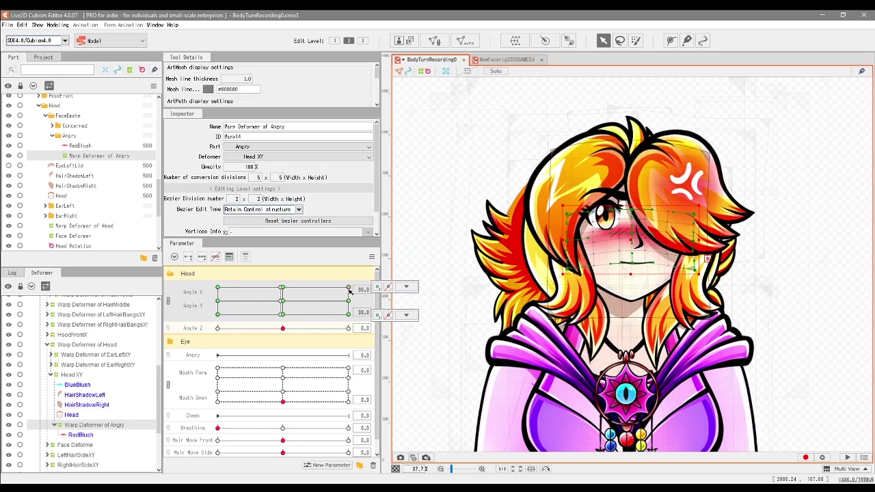
pyautogui.click(218, 288)
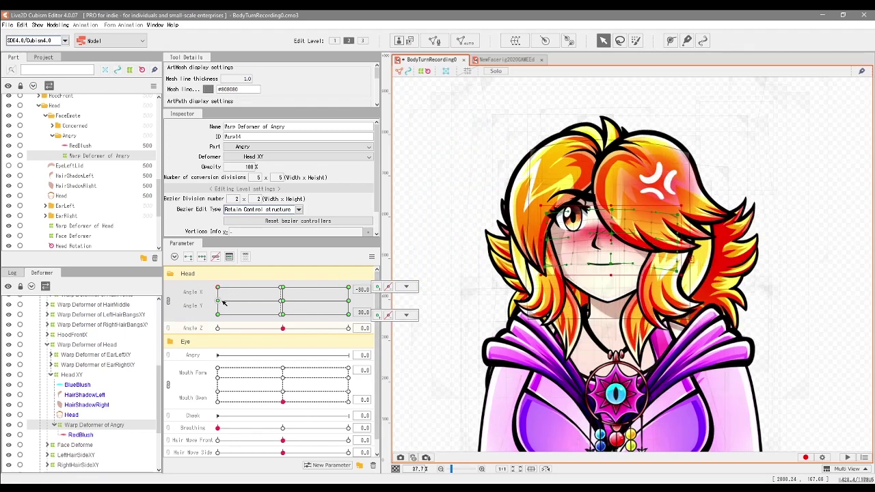
pyautogui.click(219, 301)
pyautogui.click(349, 300)
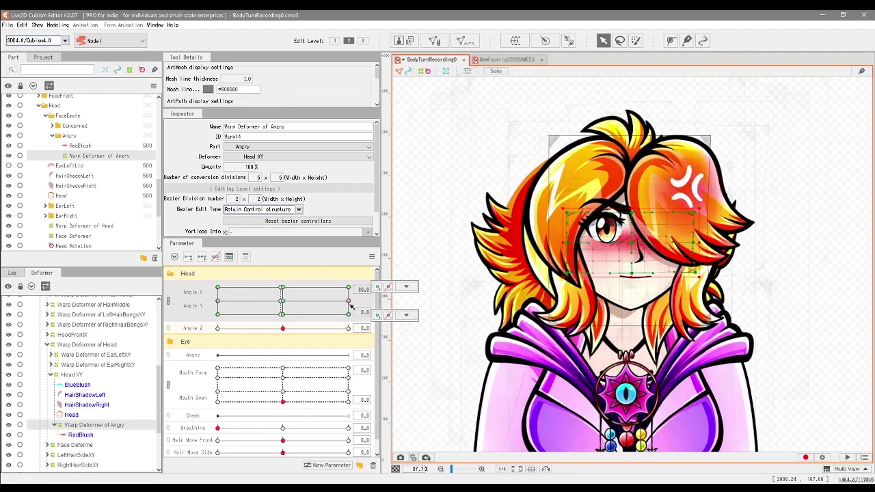
pyautogui.moveTo(268, 301)
pyautogui.mouseDown()
pyautogui.moveTo(340, 277)
pyautogui.moveTo(249, 287)
pyautogui.moveTo(292, 326)
pyautogui.moveTo(277, 276)
pyautogui.moveTo(276, 324)
pyautogui.moveTo(325, 281)
pyautogui.moveTo(248, 303)
pyautogui.moveTo(336, 296)
pyautogui.moveTo(282, 306)
pyautogui.mouseUp()
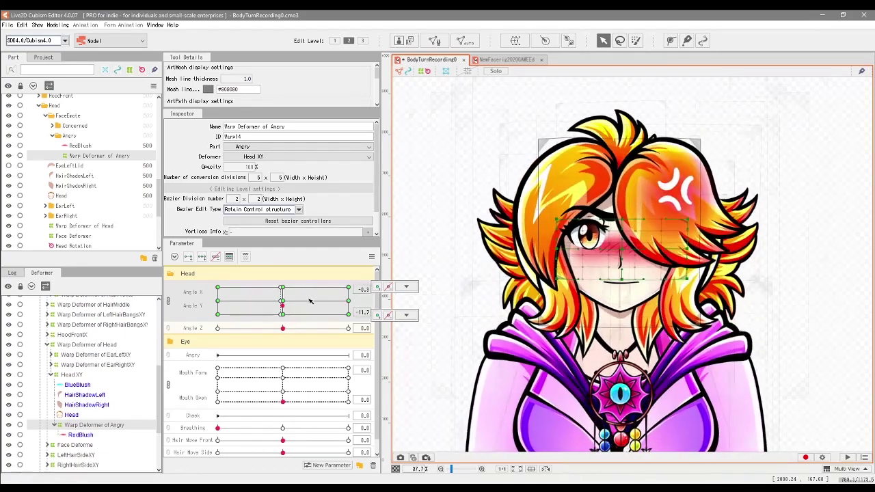
pyautogui.click(281, 301)
# Add two keyforms on the Angry parameter to RedBlush, Layer538 and Layer537 together.
pyautogui.click(85, 374)
pyautogui.click(86, 436)
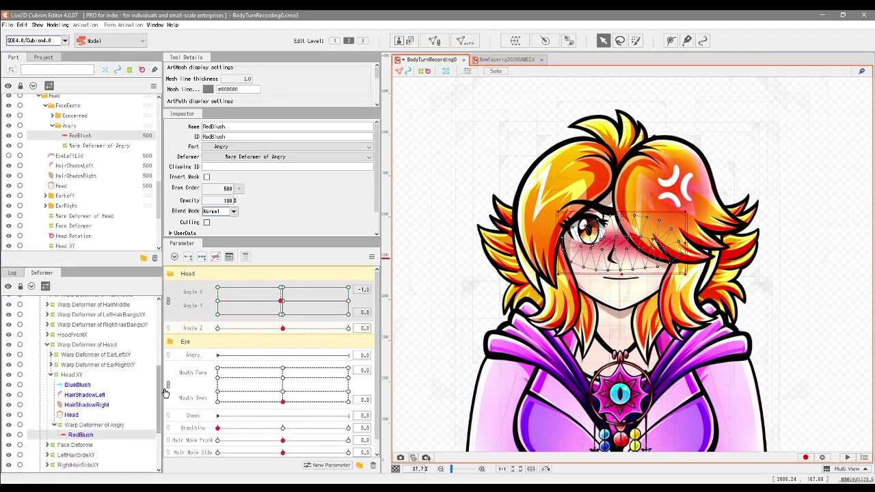
pyautogui.click(170, 274)
pyautogui.scroll(3, 86, 338)
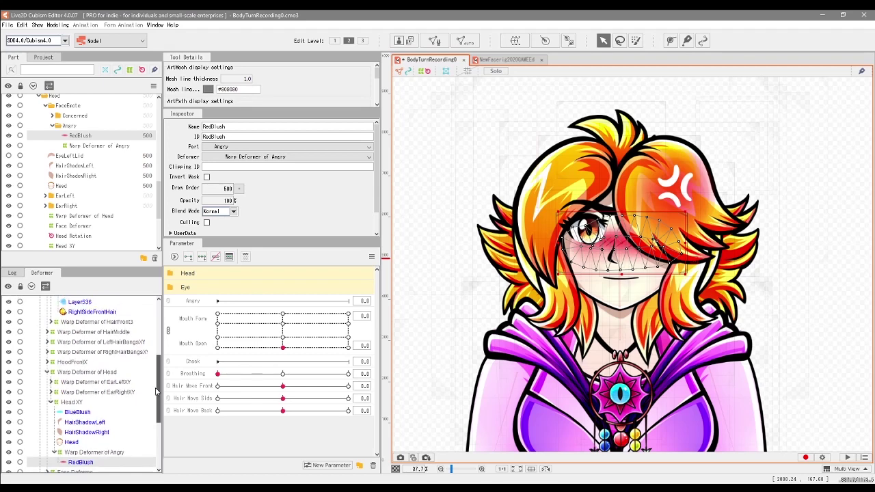
pyautogui.click(80, 329)
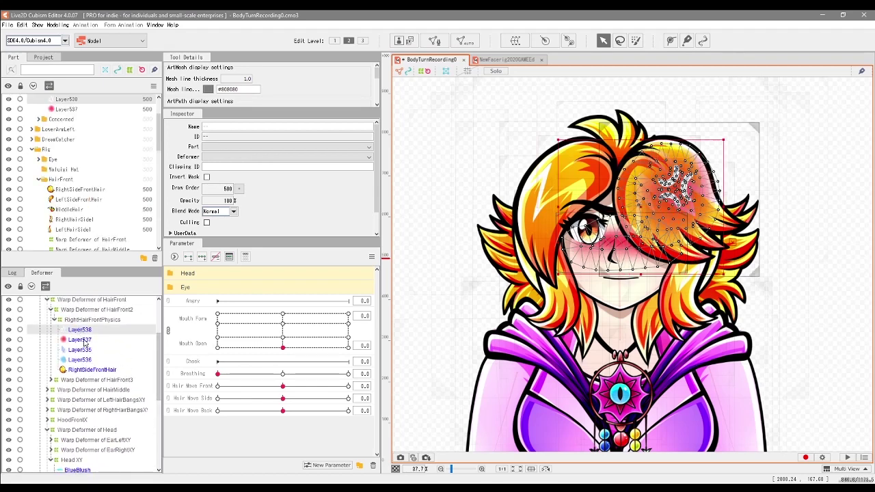
pyautogui.keyDown('ctrl'); pyautogui.click(82, 340); pyautogui.keyUp('ctrl')
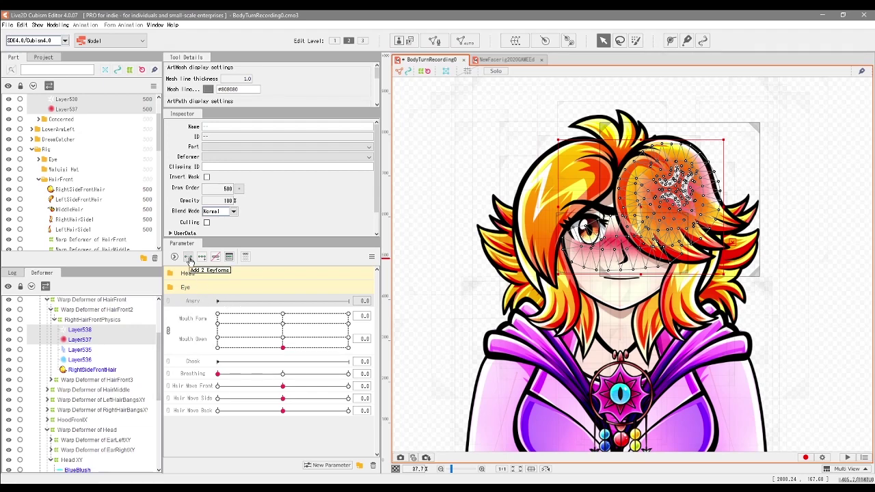
pyautogui.click(190, 260)
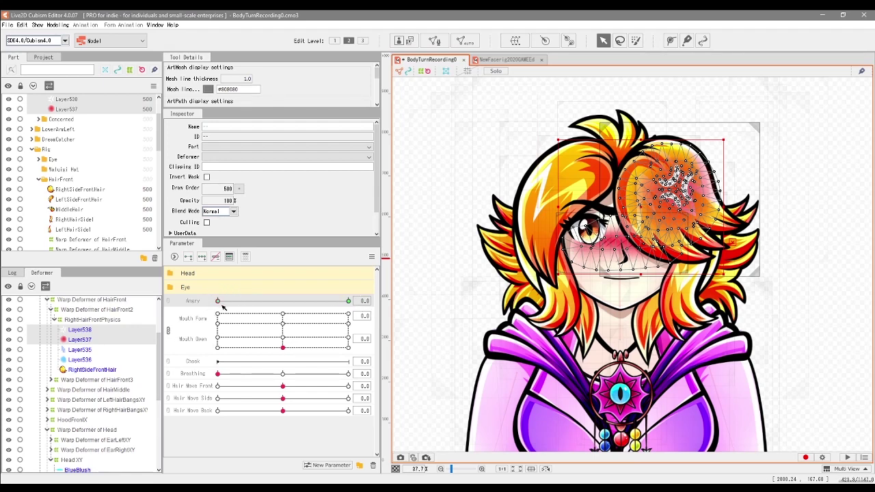
# Set the opacity of the three selected meshes to 0% at Angry 0.0 and test the parameter between 0.0 and 1.0.
pyautogui.moveTo(220, 299)
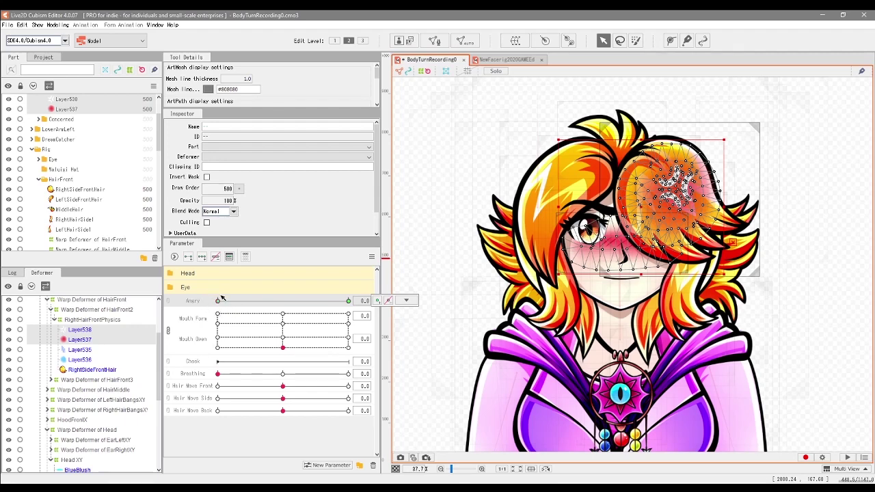
pyautogui.moveTo(231, 201); pyautogui.dragTo(163, 201)
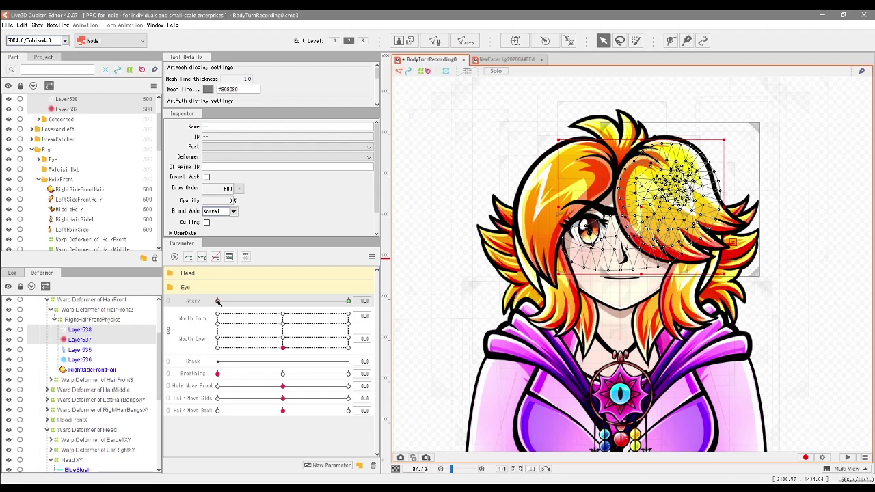
pyautogui.moveTo(217, 300); pyautogui.dragTo(350, 301)
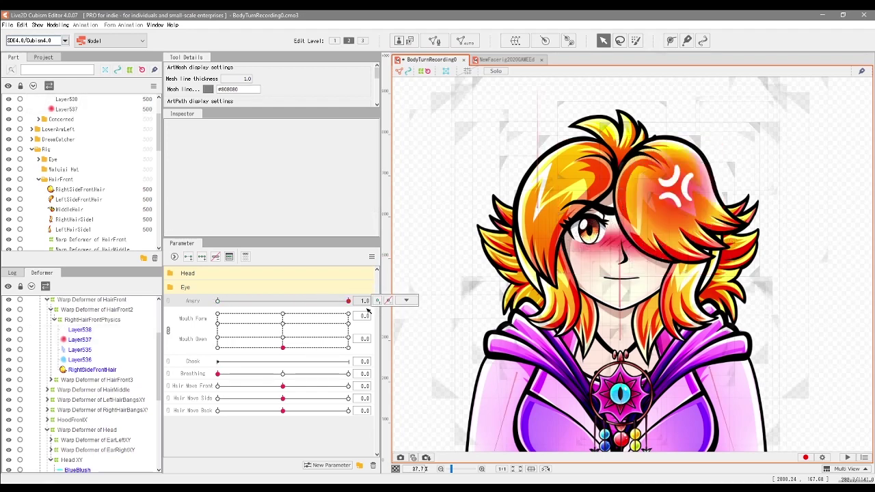
pyautogui.moveTo(360, 309); pyautogui.dragTo(401, 315)
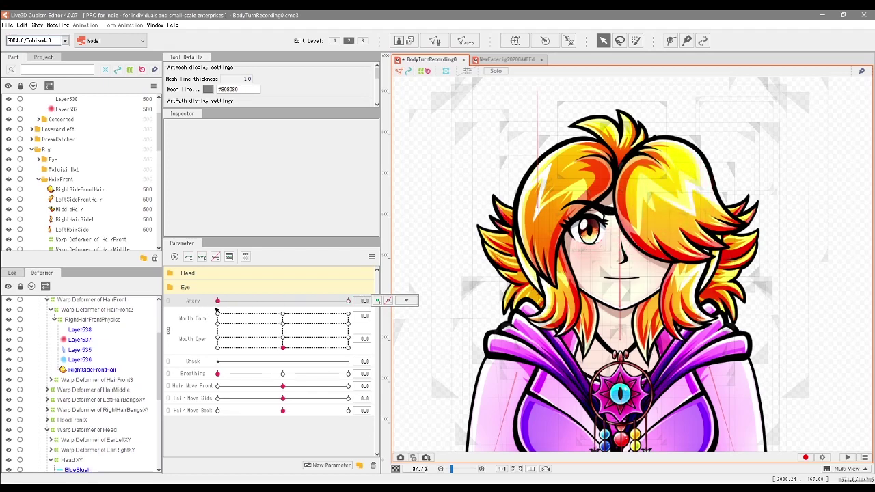
pyautogui.click(406, 300)
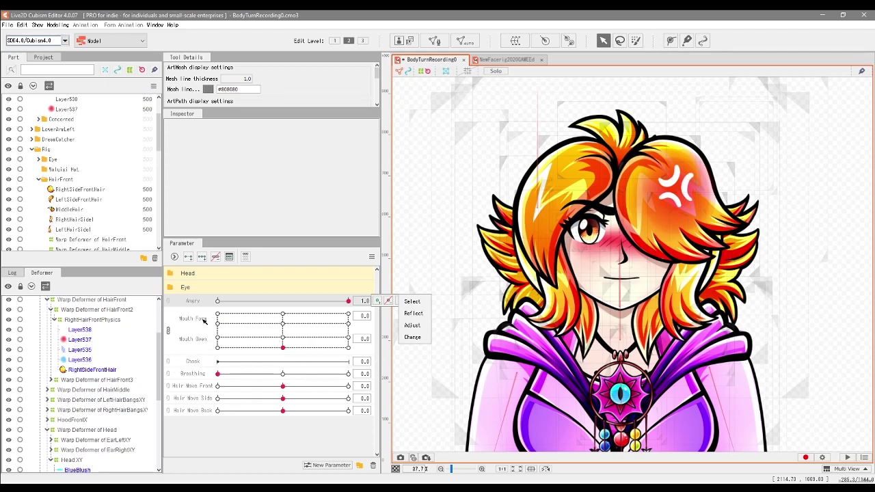
# Select all objects keyed to Mouth Form and add two keyforms on the Angry parameter to them.
pyautogui.click(203, 321)
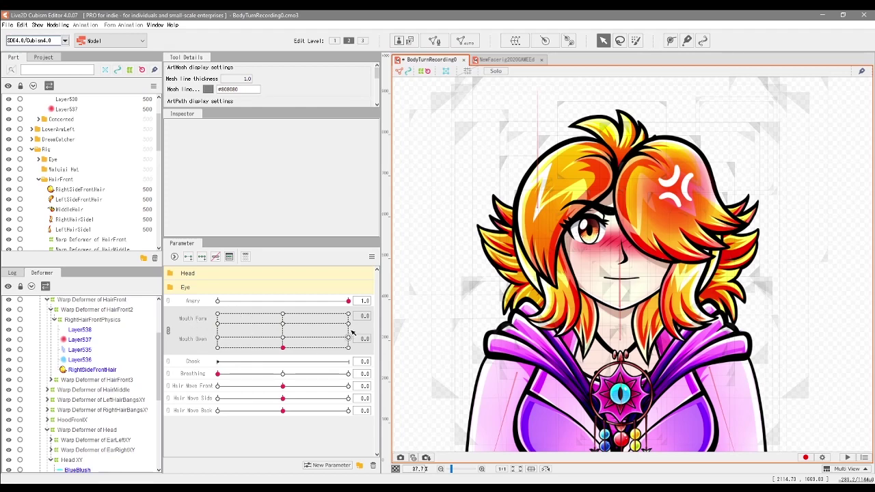
pyautogui.click(218, 316)
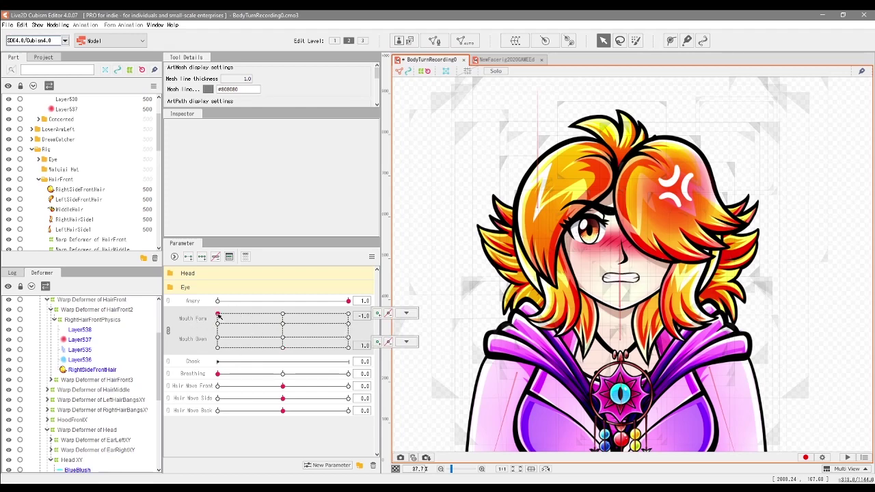
pyautogui.click(407, 313)
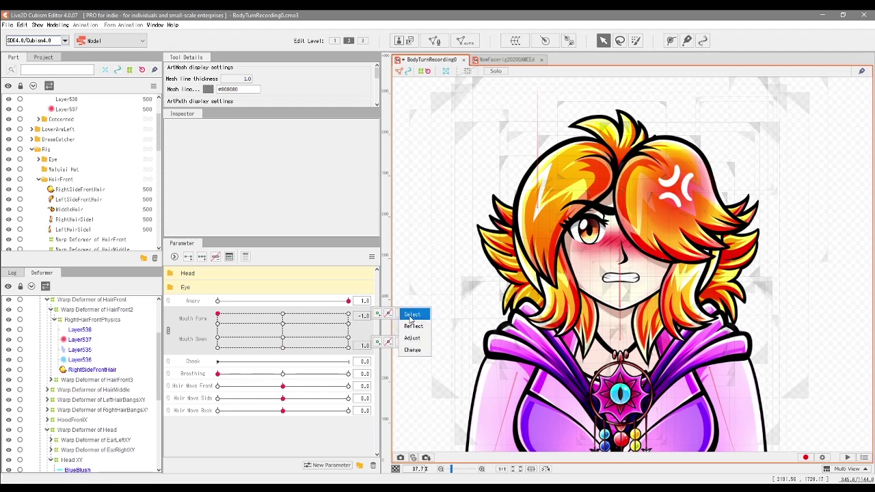
pyautogui.click(411, 314)
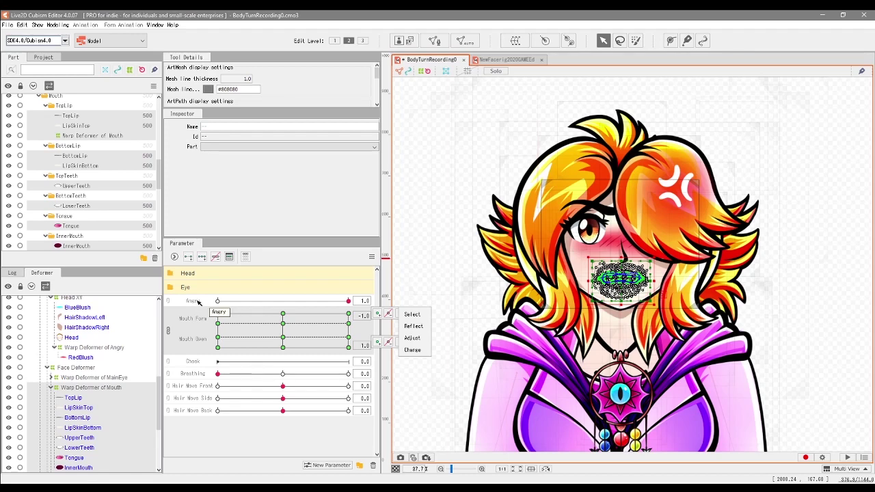
pyautogui.click(198, 303)
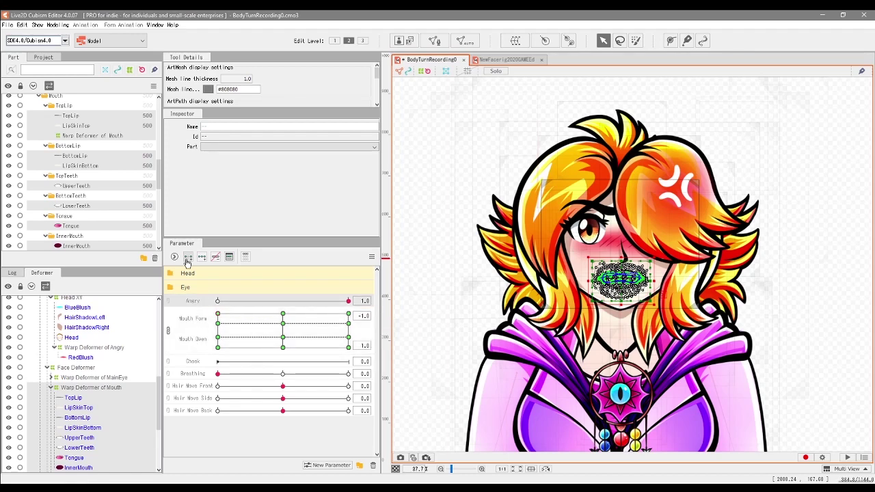
pyautogui.click(187, 258)
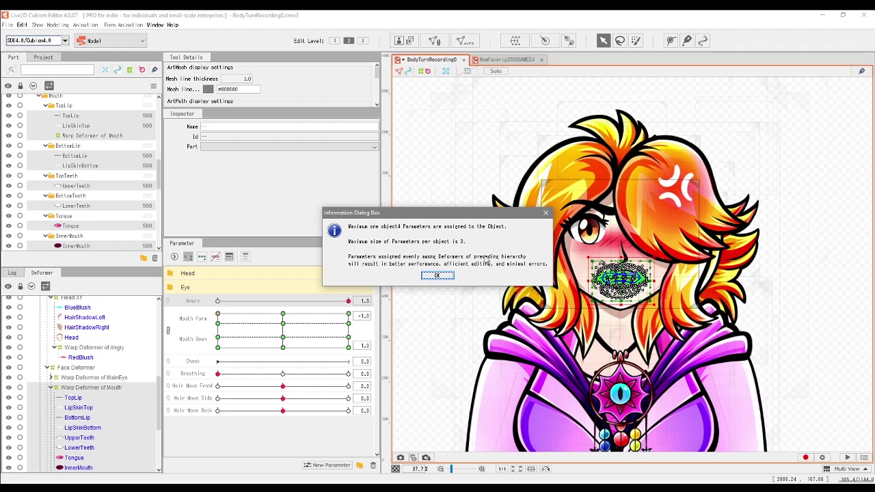
pyautogui.click(448, 278)
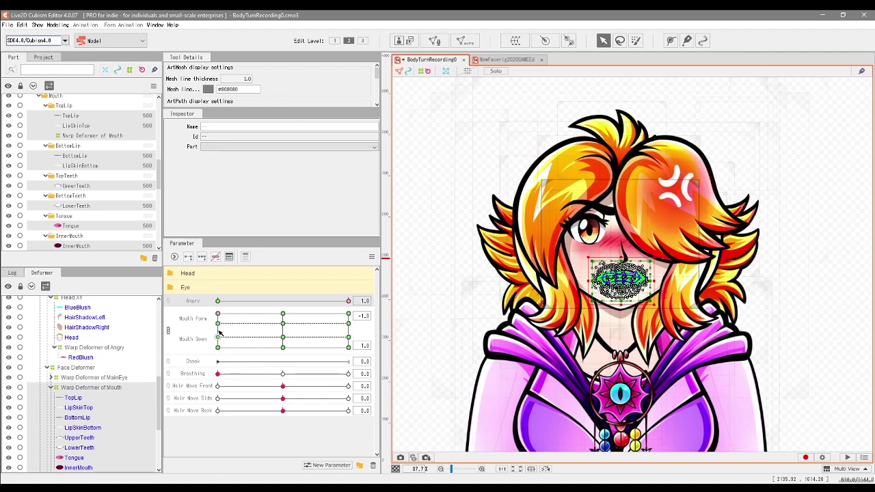
# At Angry 1.0, copy the Mouth Form -1.0 mouth shapes onto Mouth Form 1.0 for Mouth Open 1.0 and 0.7.
pyautogui.click(219, 314)
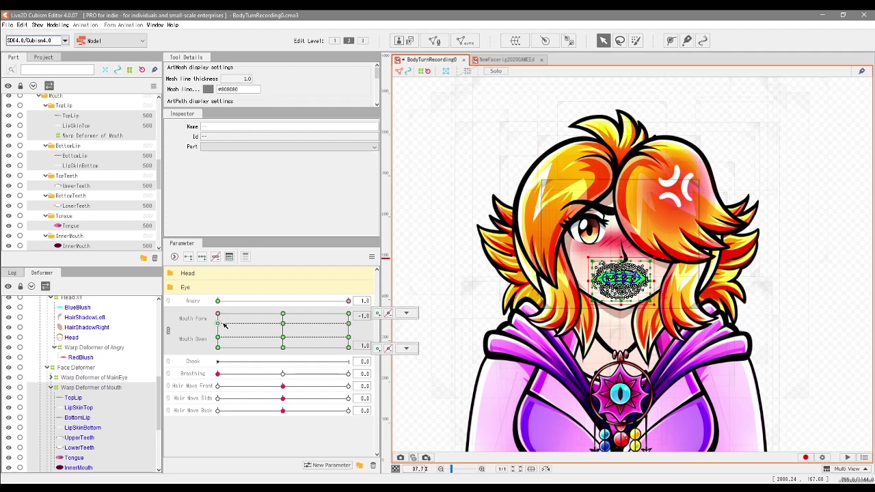
pyautogui.click(349, 315)
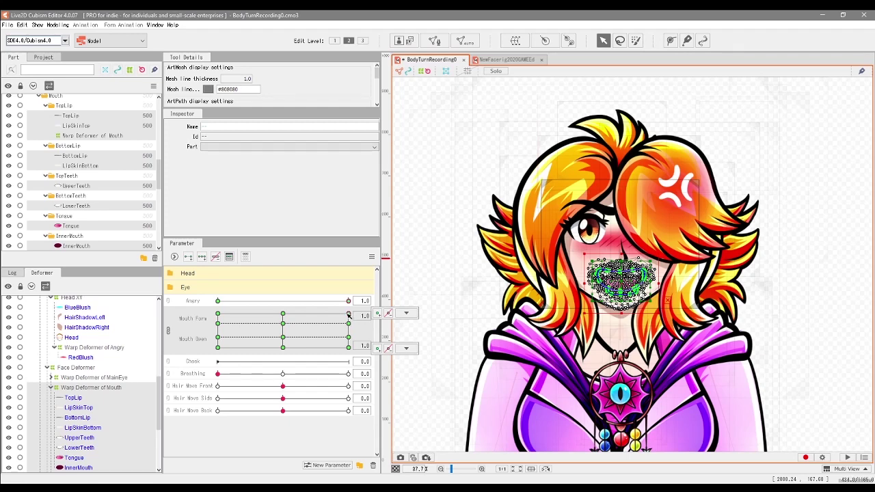
pyautogui.hotkey('ctrl', 'v')
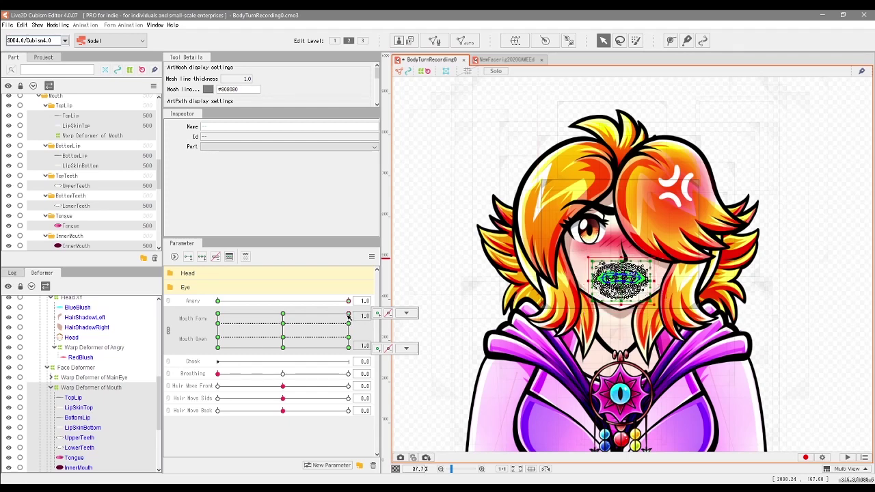
pyautogui.click(218, 326)
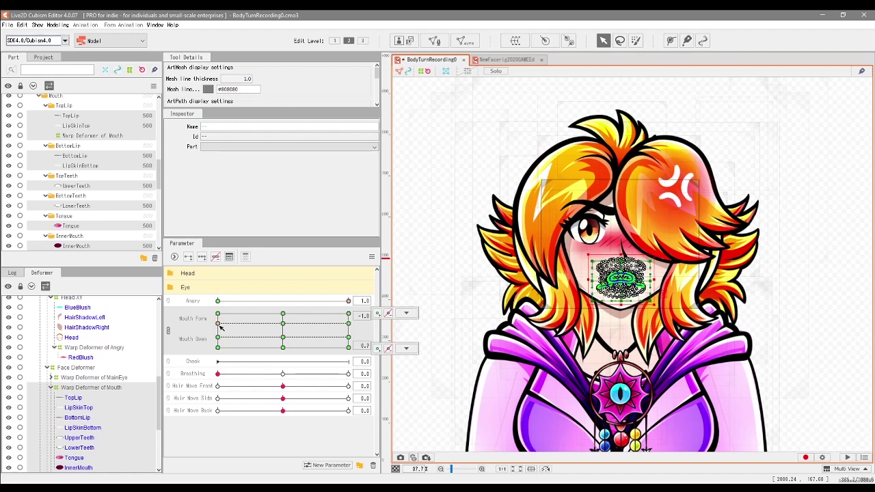
pyautogui.click(349, 324)
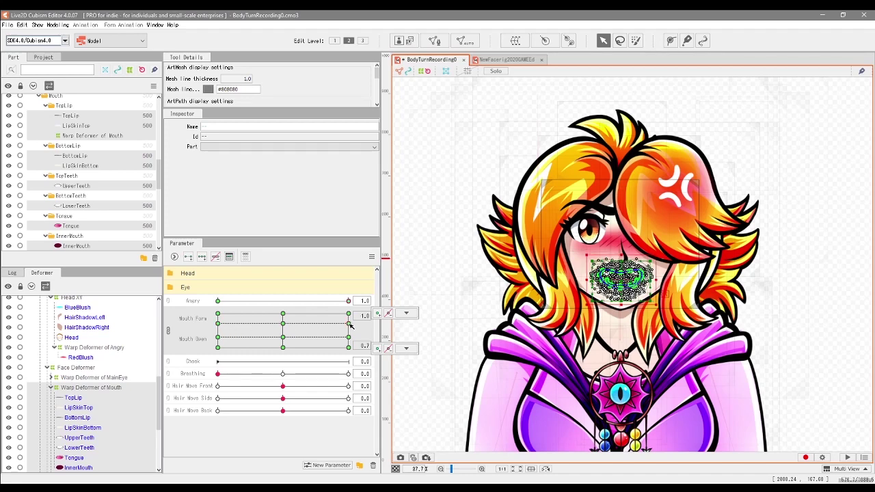
pyautogui.hotkey('ctrl', 'v')
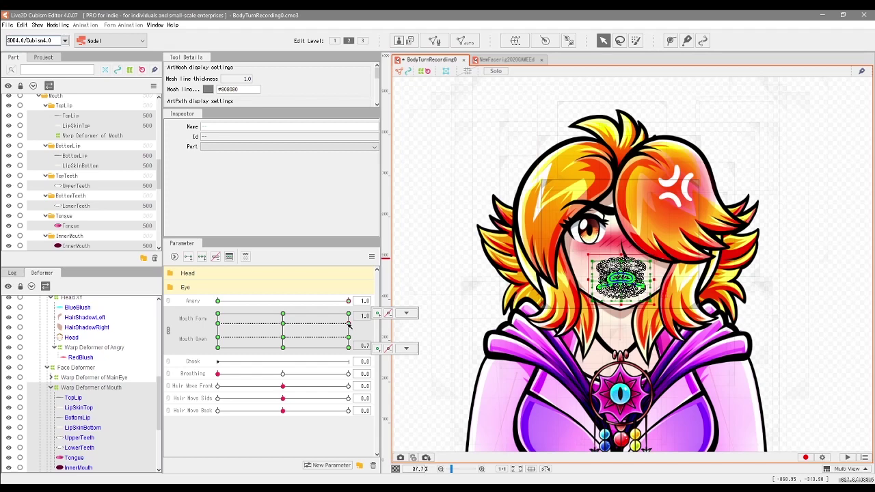
# At Angry 1.0, paste the copied mouth shape at Mouth Open 0.3 onto both Mouth Form -1.0 and 1.0.
pyautogui.click(218, 338)
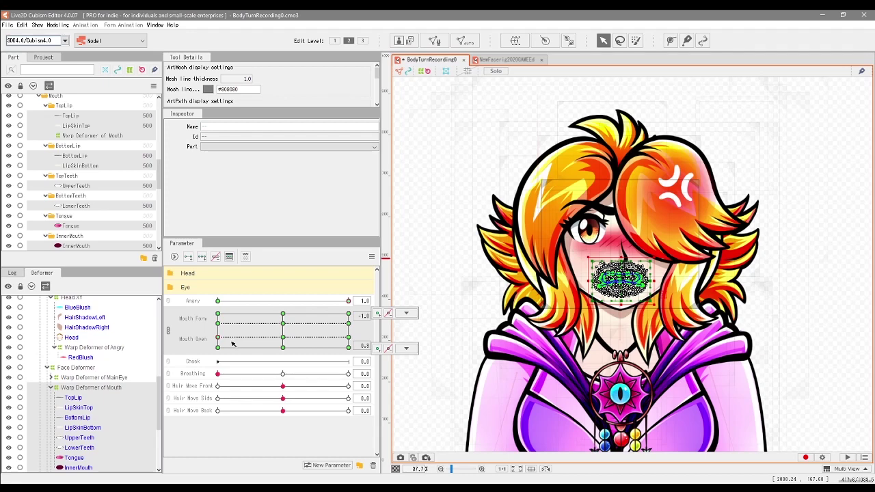
pyautogui.click(216, 339)
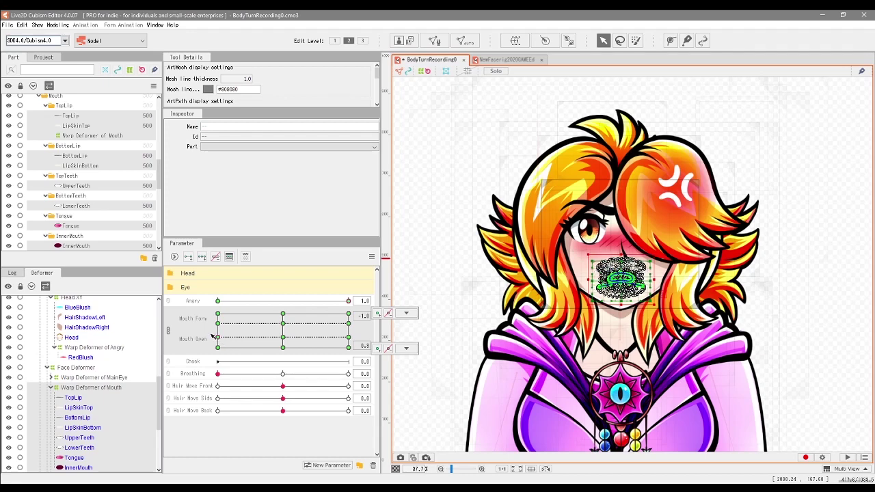
pyautogui.click(349, 337)
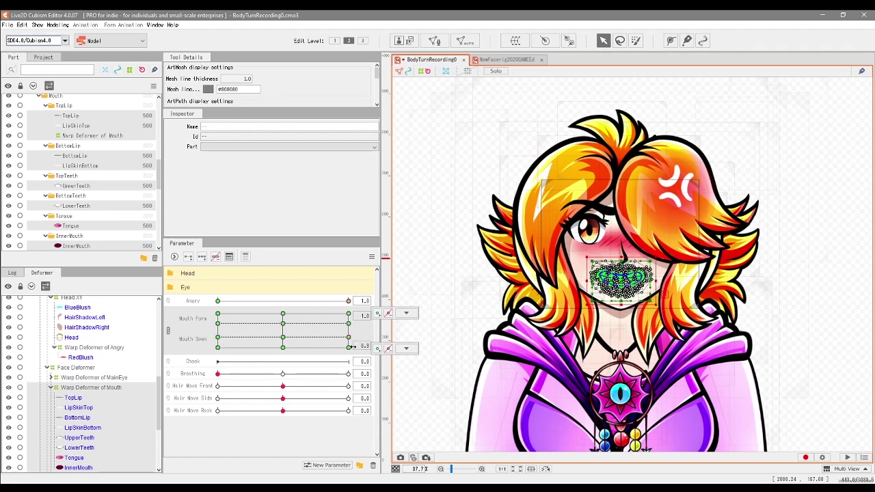
pyautogui.hotkey('ctrl', 'v')
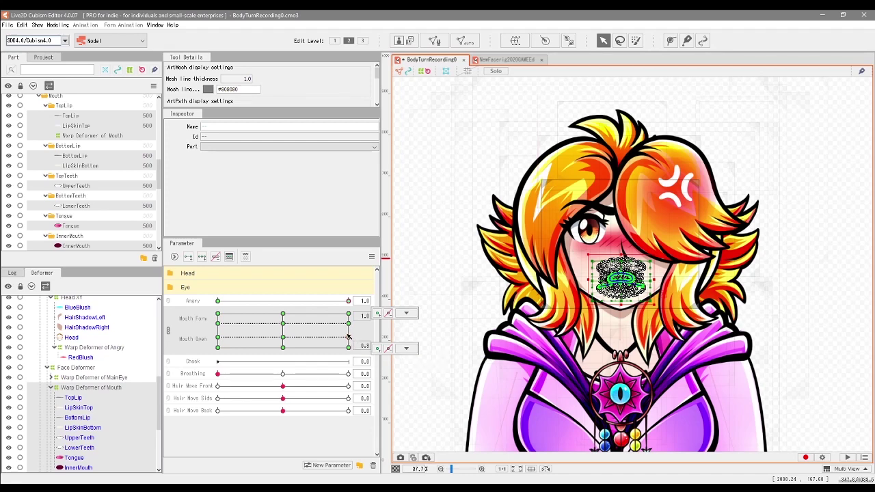
# At Angry 1.0, copy the closed mouth shape from Mouth Form -1.0 to Mouth Form 1.0 at Mouth Open 0.0 and deselect the objects.
pyautogui.click(218, 347)
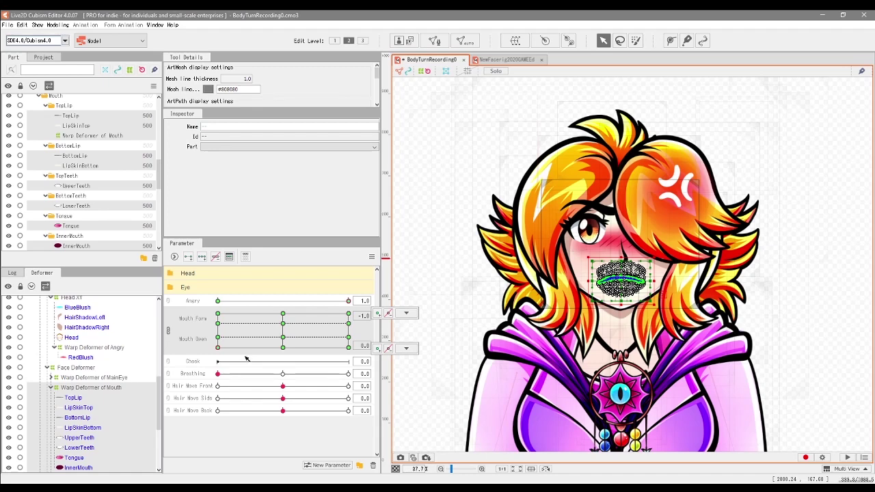
pyautogui.click(348, 347)
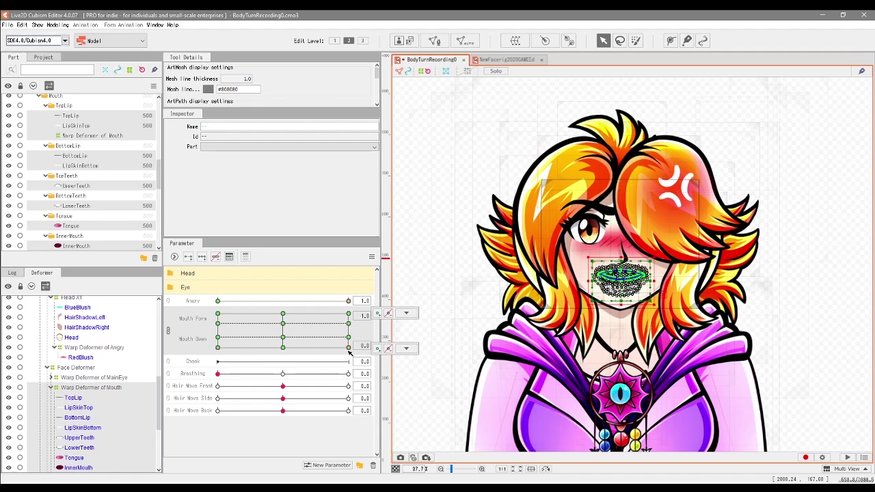
pyautogui.hotkey('ctrl', 'v')
pyautogui.press('Escape')
# Test Mouth Form and Mouth Open across their ranges, comparing the mouth at Angry 0.0 and Angry 1.0.
pyautogui.moveTo(265, 349); pyautogui.dragTo(332, 348)
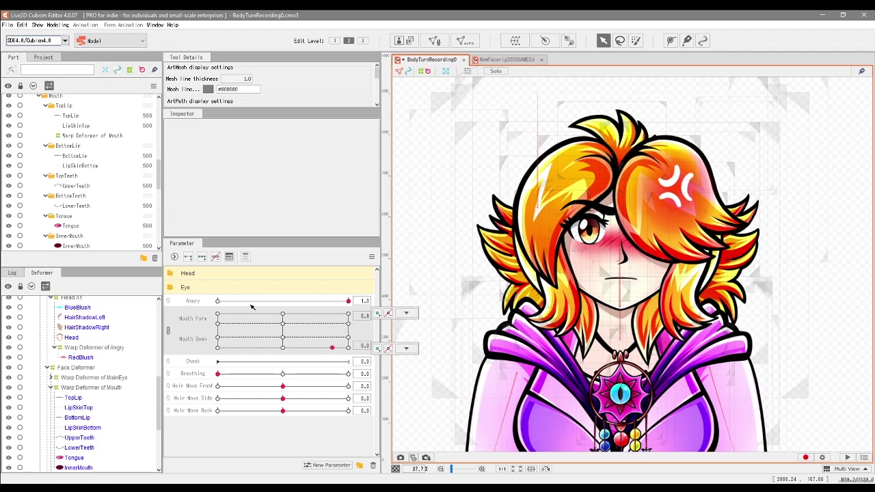
pyautogui.moveTo(332, 348); pyautogui.dragTo(348, 314)
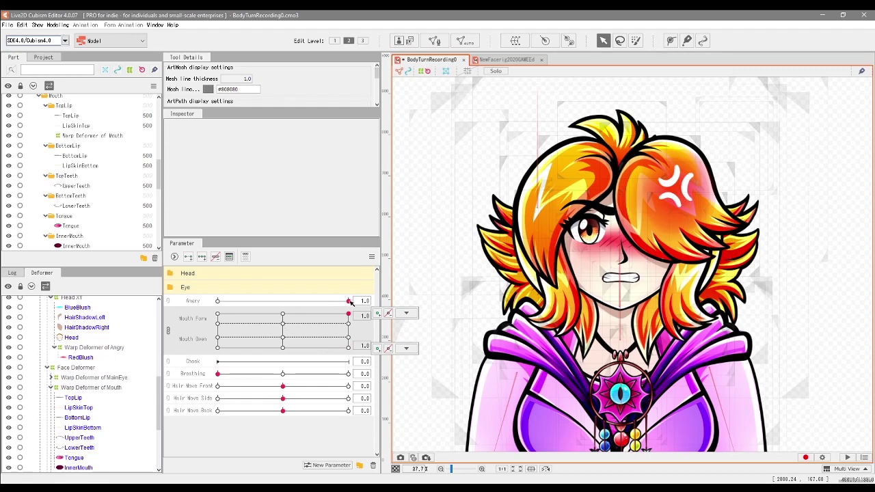
pyautogui.moveTo(349, 301); pyautogui.dragTo(217, 301)
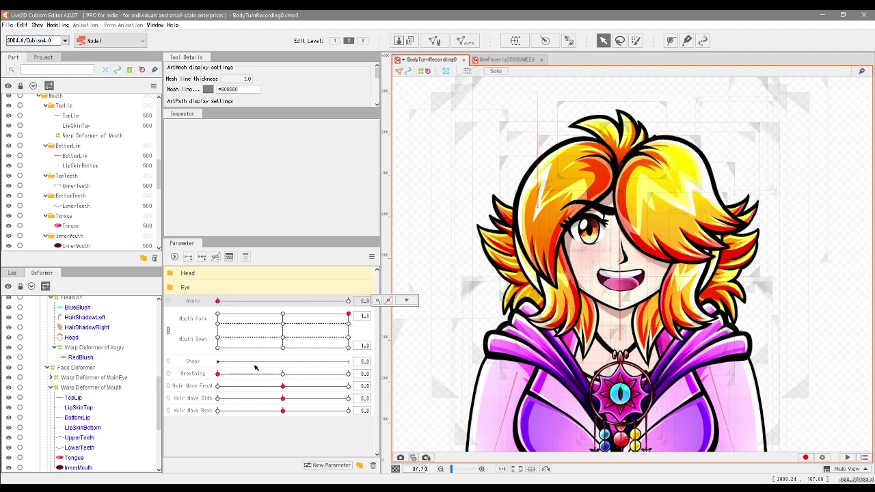
pyautogui.click(292, 349)
pyautogui.moveTo(294, 350); pyautogui.dragTo(348, 347)
pyautogui.click(348, 301)
pyautogui.moveTo(295, 340); pyautogui.dragTo(364, 361)
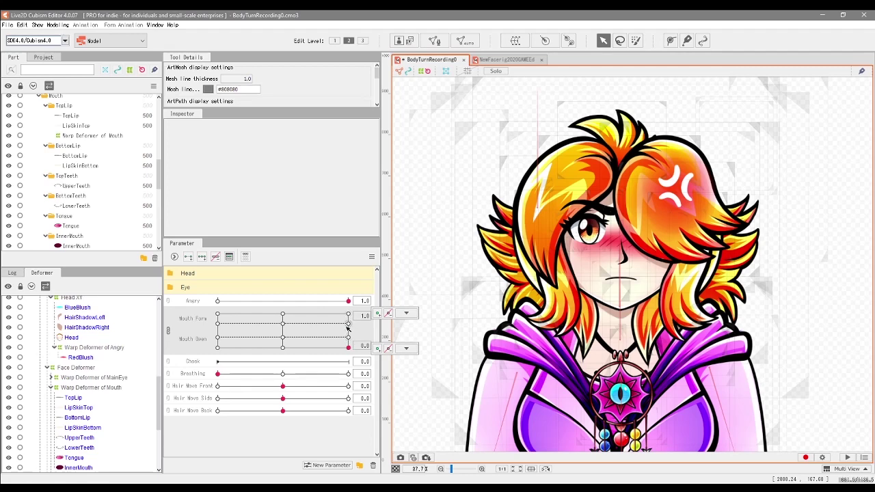
pyautogui.moveTo(348, 329); pyautogui.dragTo(217, 337)
pyautogui.moveTo(217, 320); pyautogui.dragTo(350, 341)
pyautogui.click(218, 314)
pyautogui.click(349, 339)
pyautogui.click(409, 316)
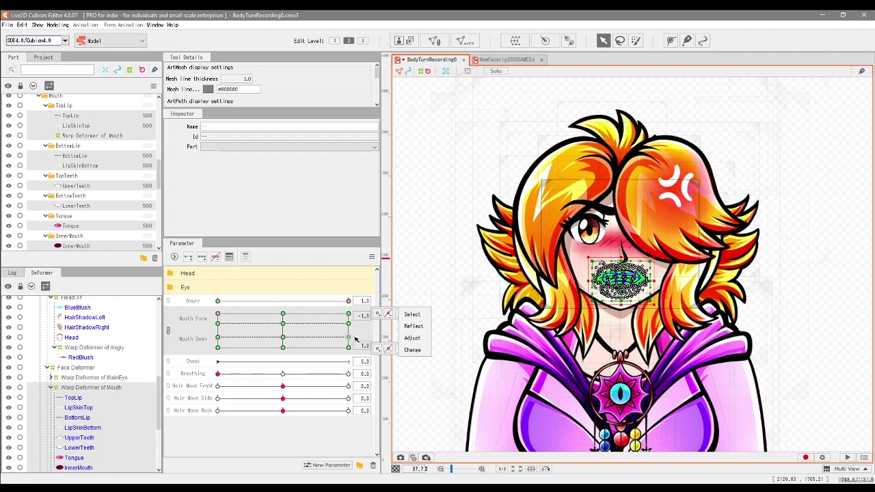
pyautogui.click(423, 314)
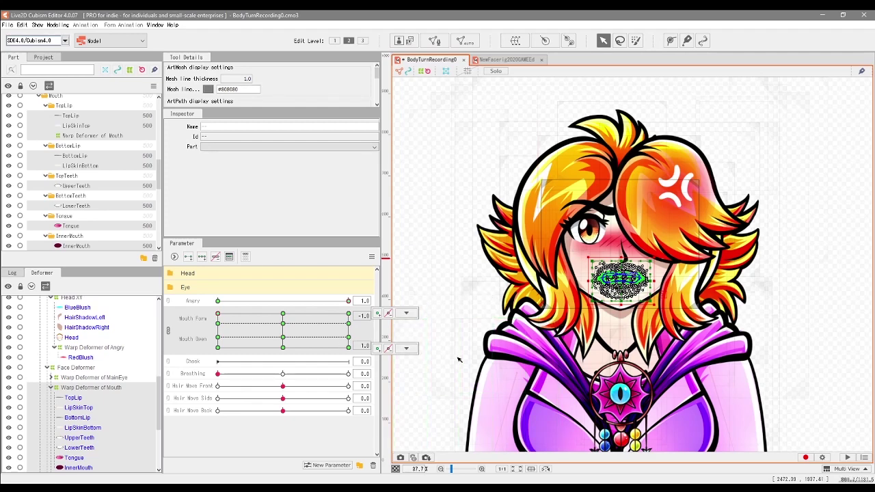
pyautogui.click(406, 348)
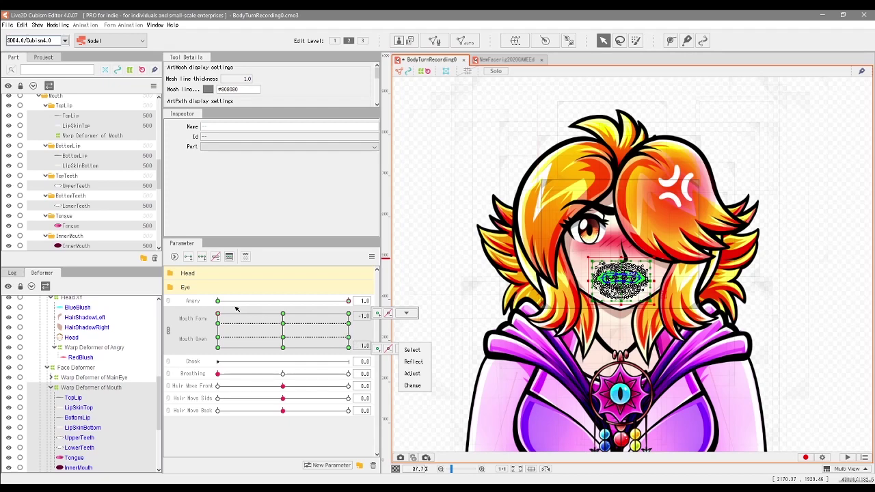
pyautogui.click(347, 340)
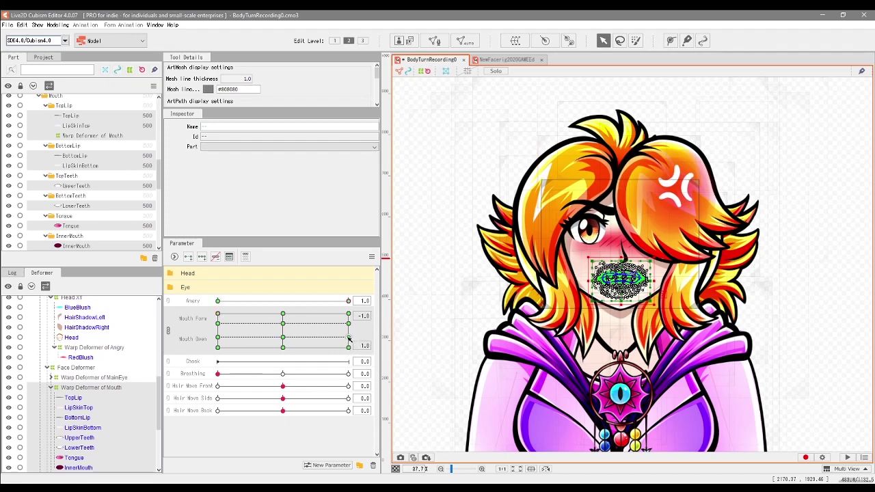
pyautogui.click(350, 339)
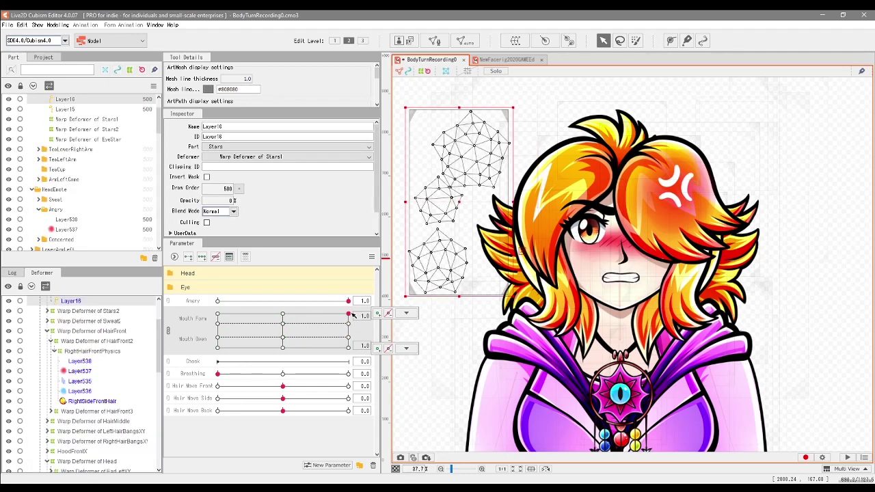
# At Angry 1.0 and Mouth Open 1.0, copy the mouth shape from Mouth Form 0.0 onto Mouth Form 1.0 and check it.
pyautogui.moveTo(350, 315); pyautogui.dragTo(287, 315)
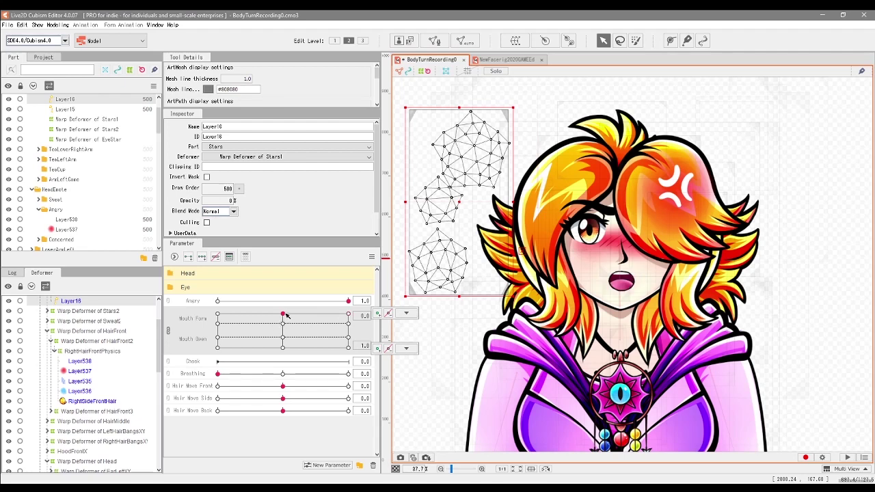
pyautogui.click(404, 314)
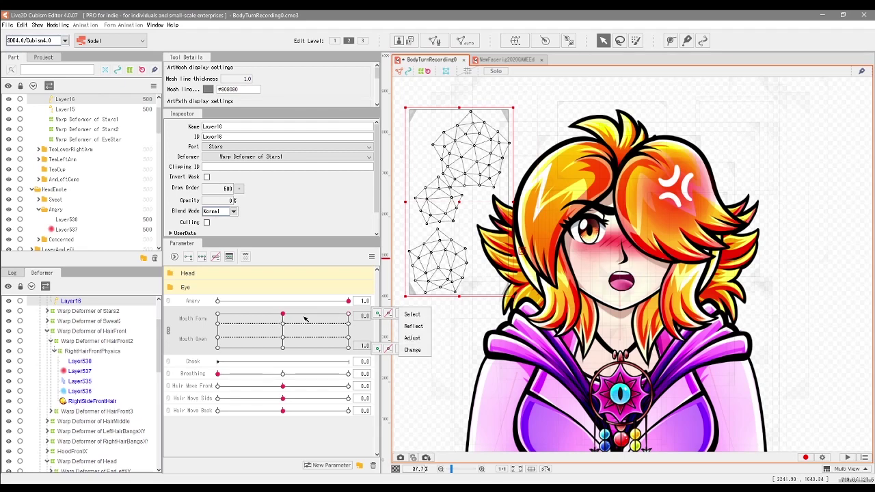
pyautogui.click(421, 315)
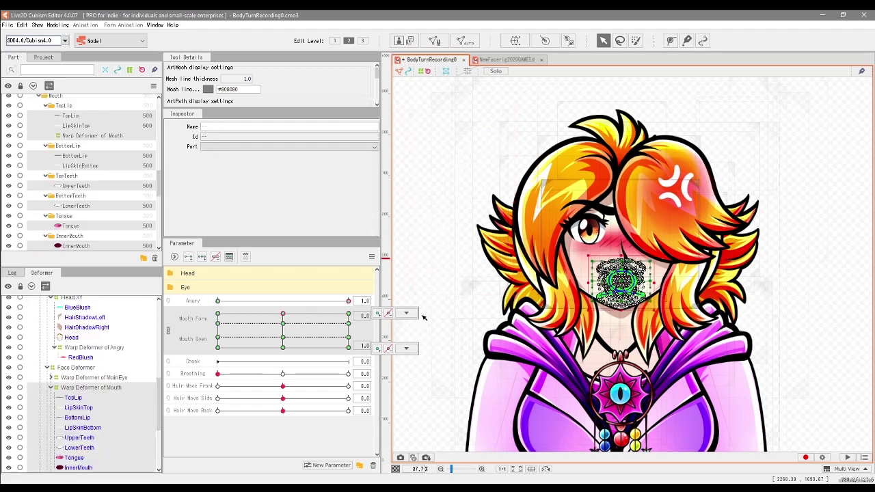
pyautogui.click(406, 313)
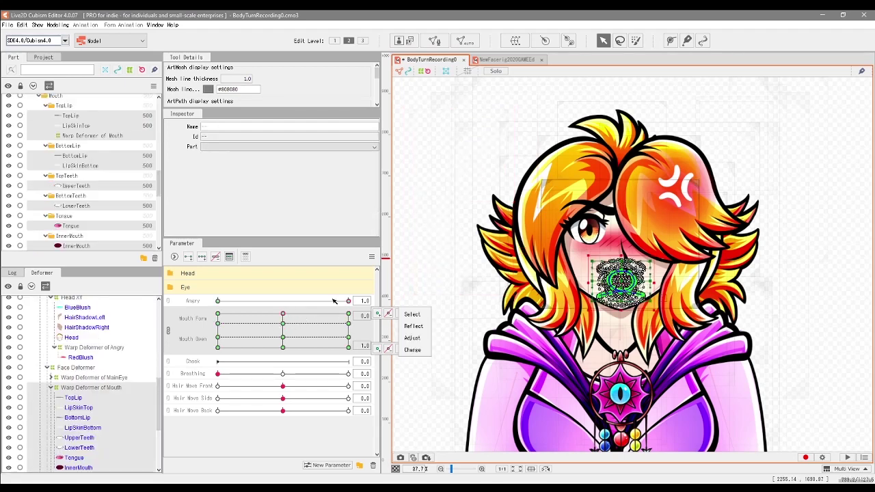
pyautogui.click(289, 324)
pyautogui.click(348, 318)
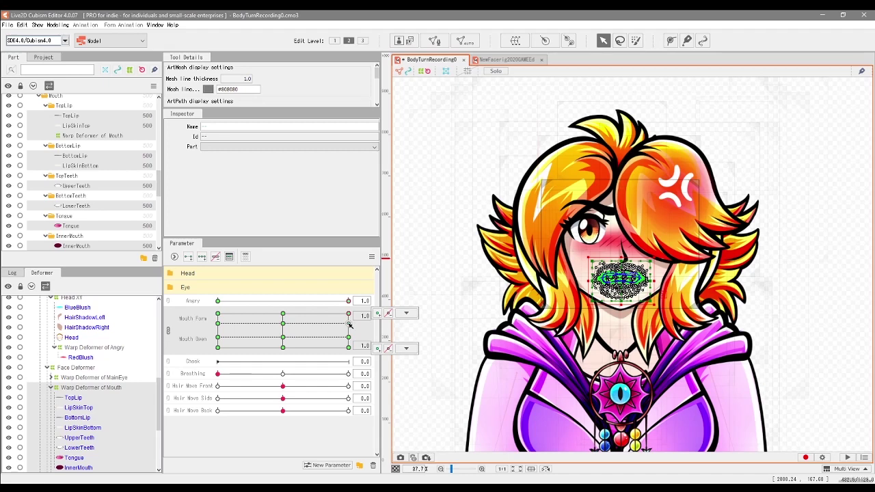
pyautogui.hotkey('ctrl', 'v')
pyautogui.click(414, 264)
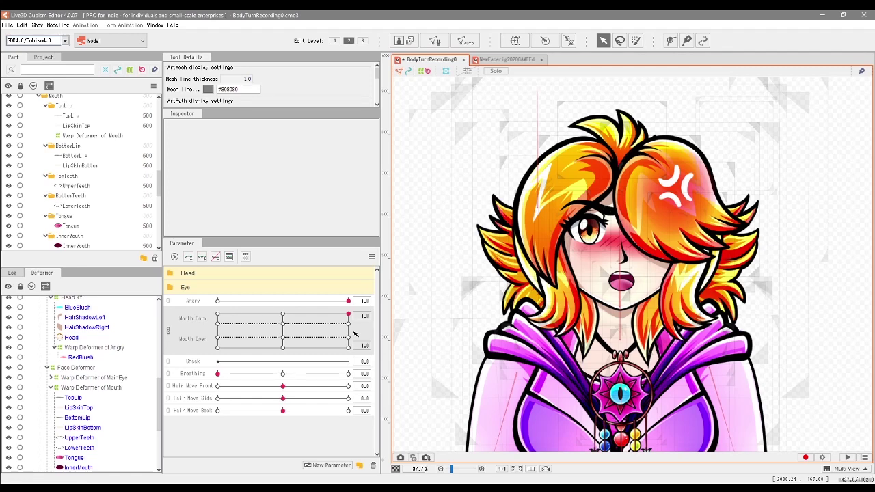
pyautogui.moveTo(349, 314)
pyautogui.mouseDown()
pyautogui.moveTo(348, 339)
pyautogui.moveTo(375, 321)
pyautogui.moveTo(376, 304)
pyautogui.moveTo(378, 341)
pyautogui.moveTo(379, 309)
pyautogui.moveTo(365, 358)
pyautogui.moveTo(376, 315)
pyautogui.moveTo(358, 298)
pyautogui.moveTo(301, 324)
pyautogui.moveTo(358, 337)
pyautogui.moveTo(303, 315)
pyautogui.moveTo(347, 357)
pyautogui.moveTo(352, 308)
pyautogui.mouseUp()
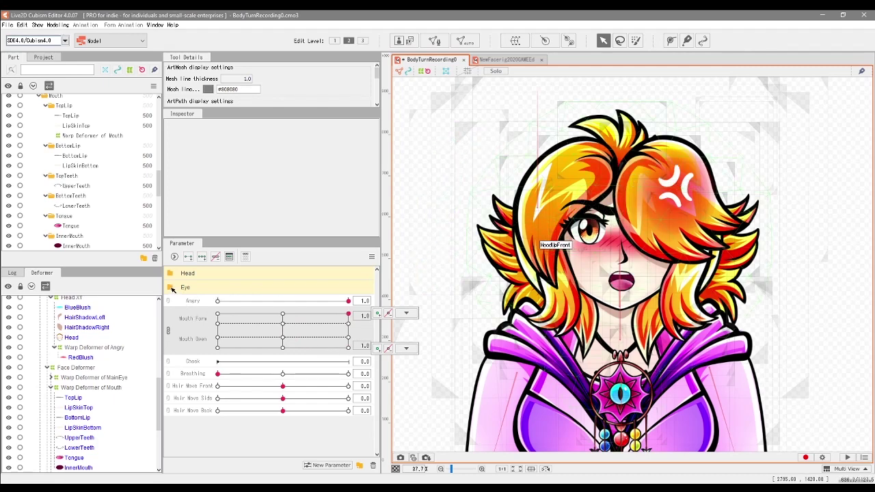
# Expand the Eye parameters, select AngryBrow in EyeBrowToggles, and set BrowR Y to -1.0 and BrowR Angle to 1.0.
pyautogui.click(171, 287)
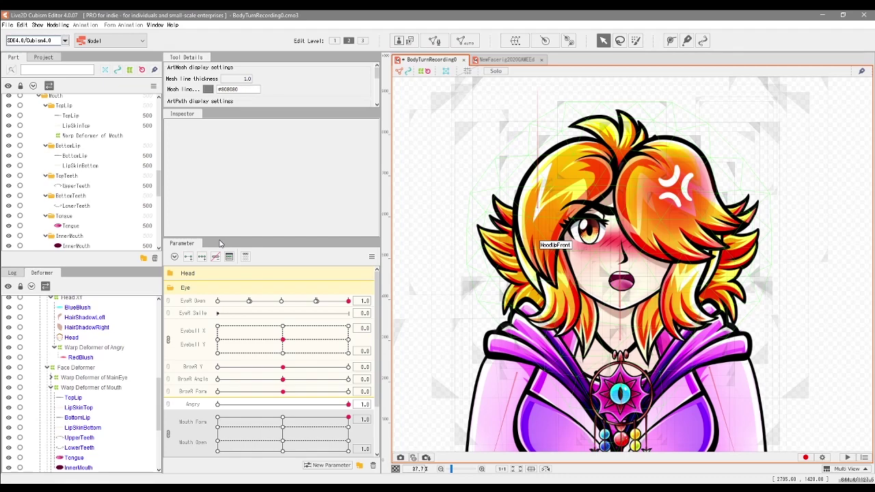
pyautogui.moveTo(159, 178); pyautogui.dragTo(158, 209)
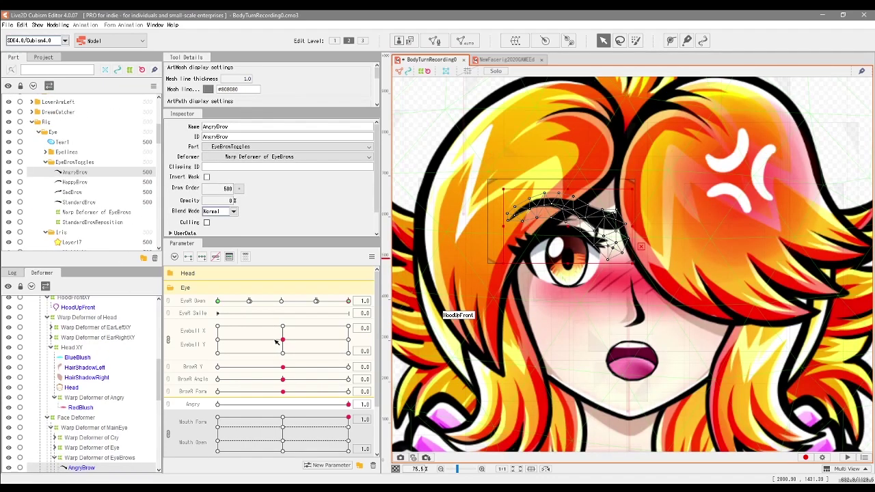
pyautogui.moveTo(282, 392); pyautogui.dragTo(179, 378)
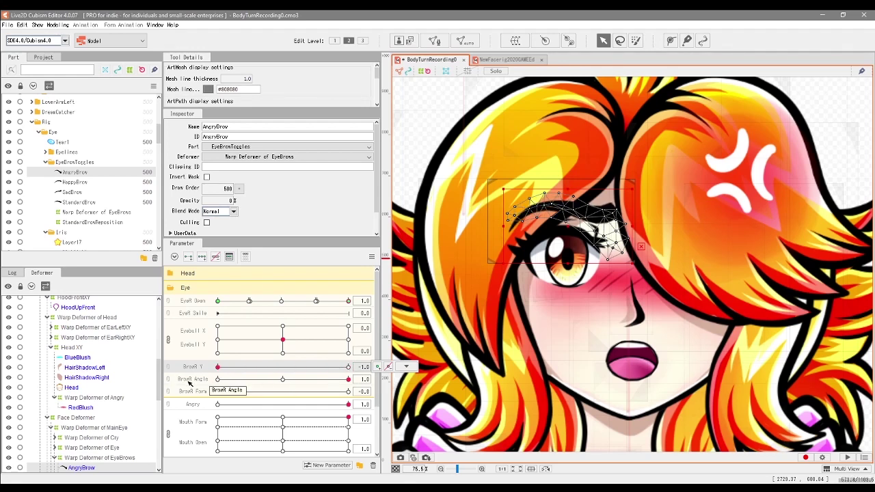
# Select StandardBrow and add two keyforms for it on the Angry parameter.
pyautogui.click(81, 202)
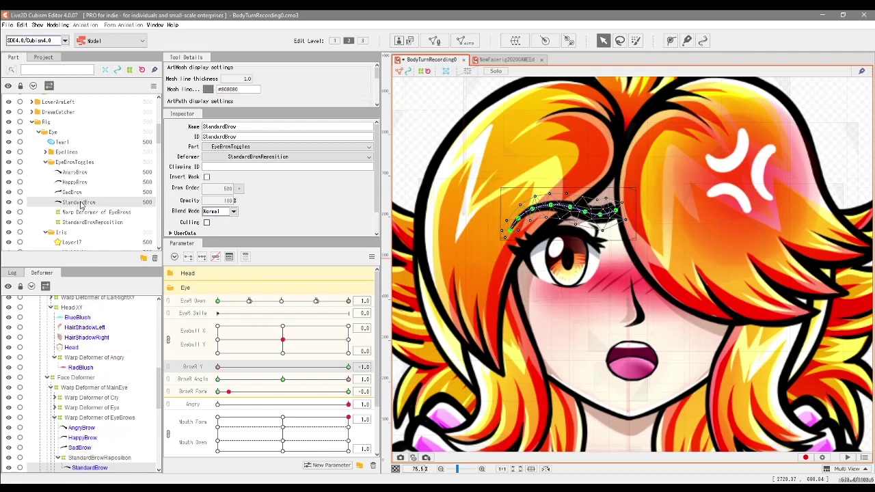
pyautogui.scroll(-2, 225, 343)
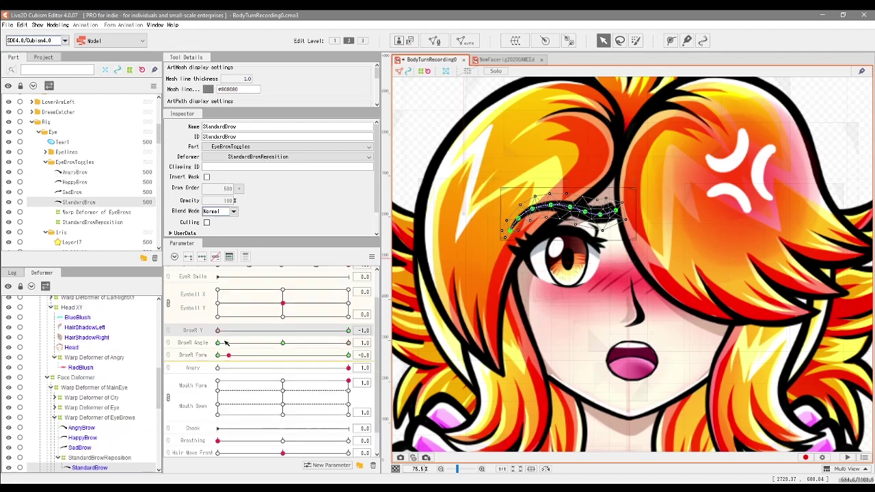
pyautogui.click(198, 373)
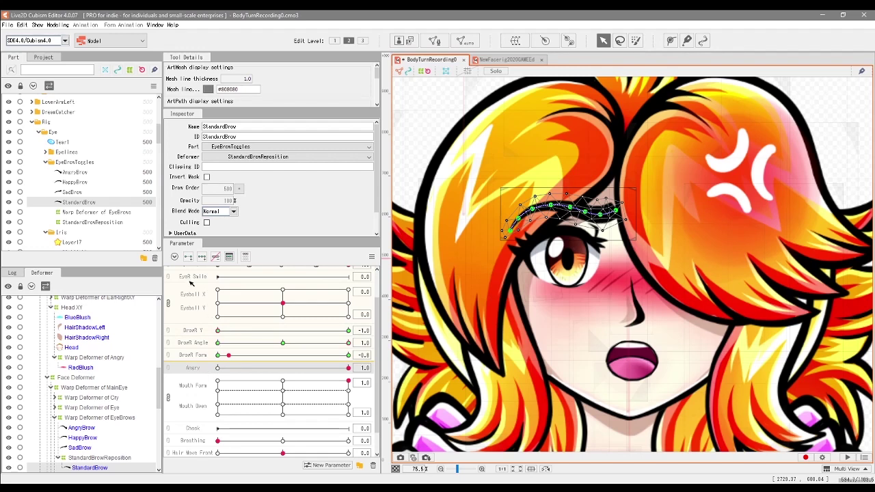
pyautogui.click(188, 257)
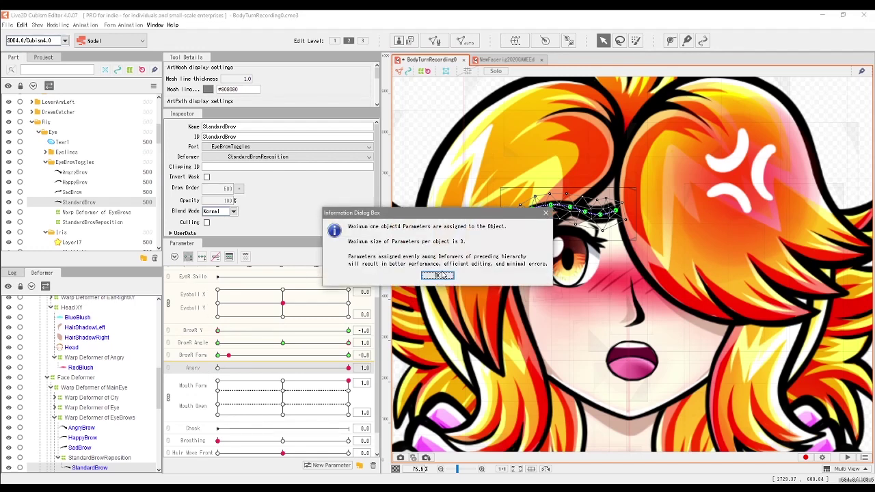
pyautogui.click(437, 275)
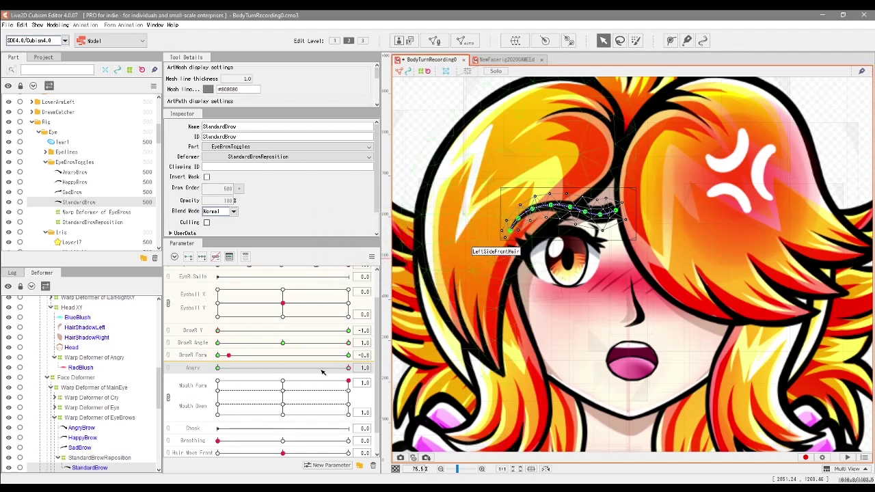
# At Angry 1.0 and BrowR Angle 1.0, set StandardBrow's opacity to 0% at both BrowR Form ends and at BrowR Y 1.0.
pyautogui.moveTo(228, 355); pyautogui.dragTo(217, 355)
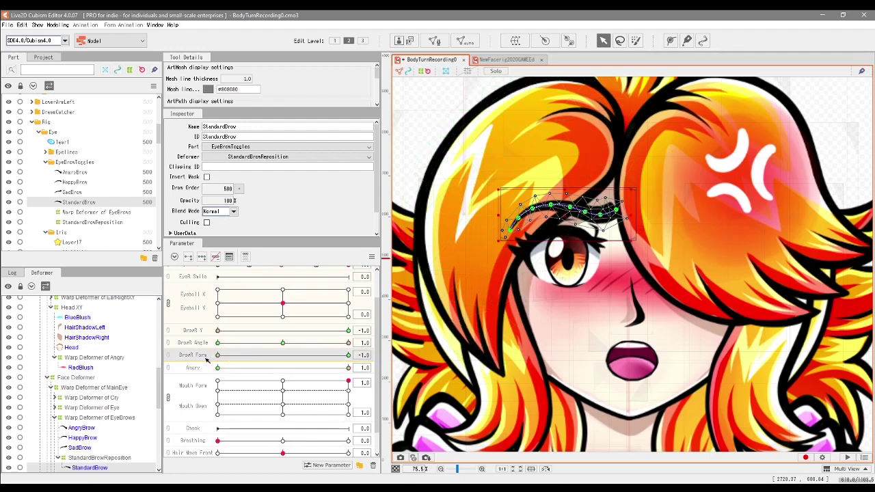
pyautogui.moveTo(230, 200); pyautogui.dragTo(177, 201)
pyautogui.moveTo(228, 354); pyautogui.dragTo(348, 354)
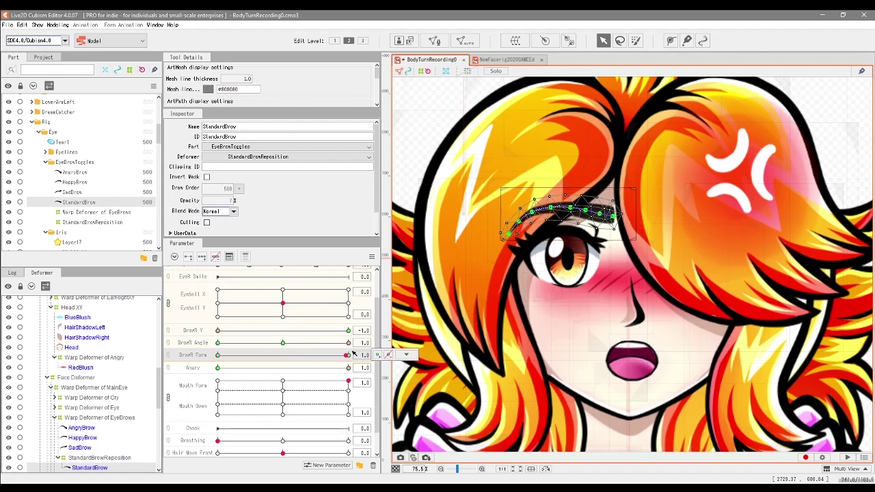
pyautogui.moveTo(231, 200); pyautogui.dragTo(182, 200)
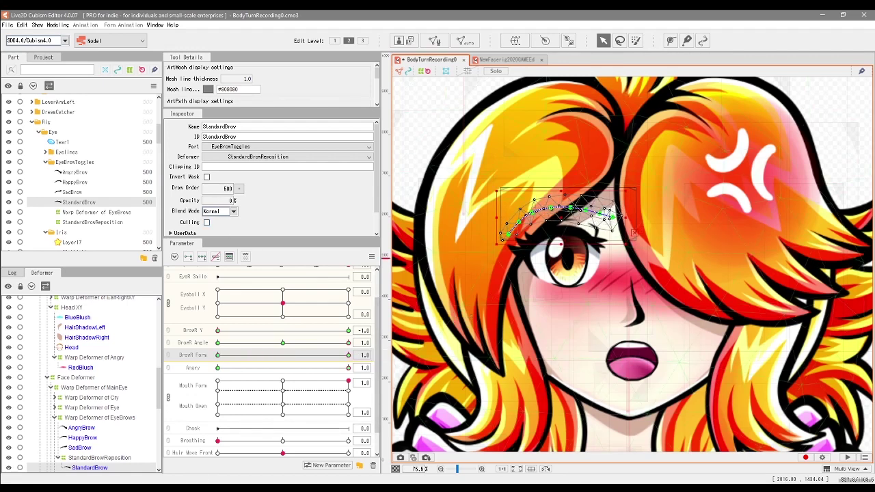
pyautogui.click(348, 330)
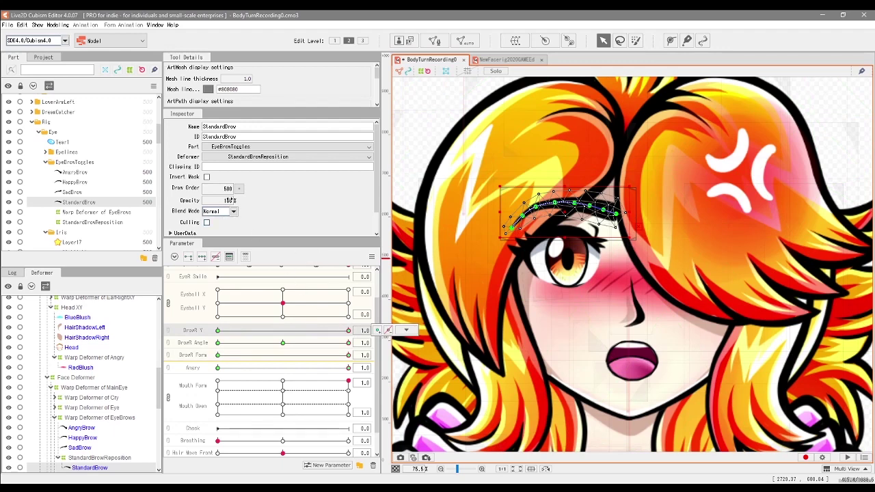
pyautogui.moveTo(231, 201); pyautogui.dragTo(181, 200)
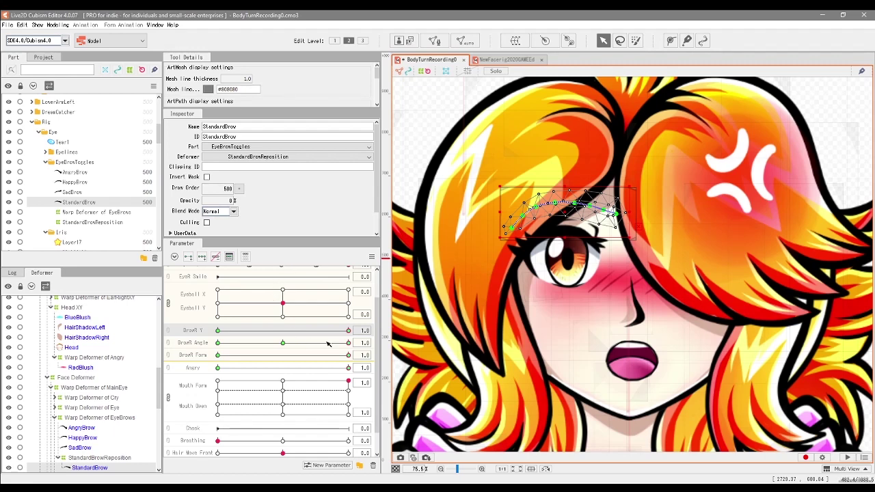
# With BrowR Form at 1.0, set StandardBrow's opacity to 0% across the BrowR Angle keys at both BrowR Y ends.
pyautogui.click(218, 331)
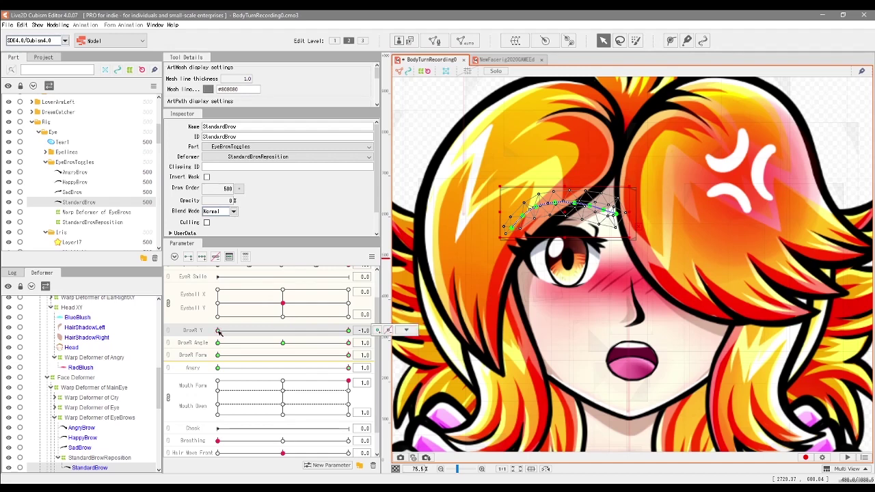
pyautogui.click(282, 343)
pyautogui.click(218, 342)
pyautogui.click(348, 331)
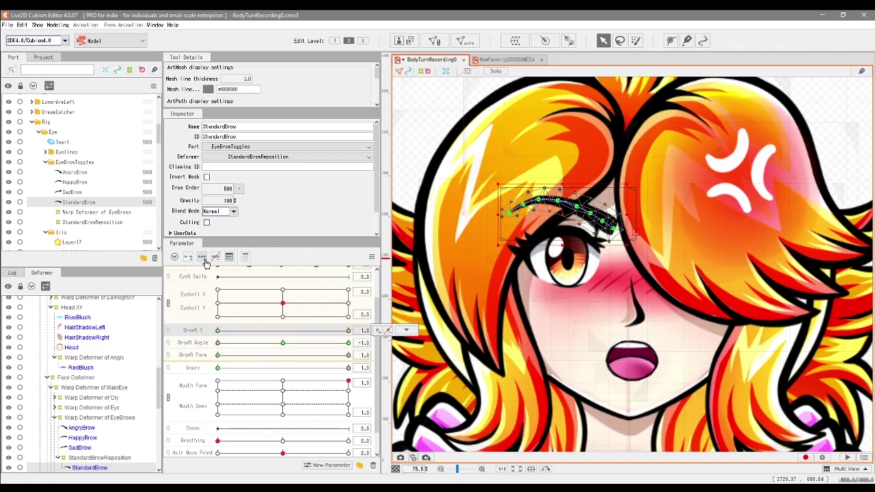
pyautogui.click(283, 342)
pyautogui.click(348, 354)
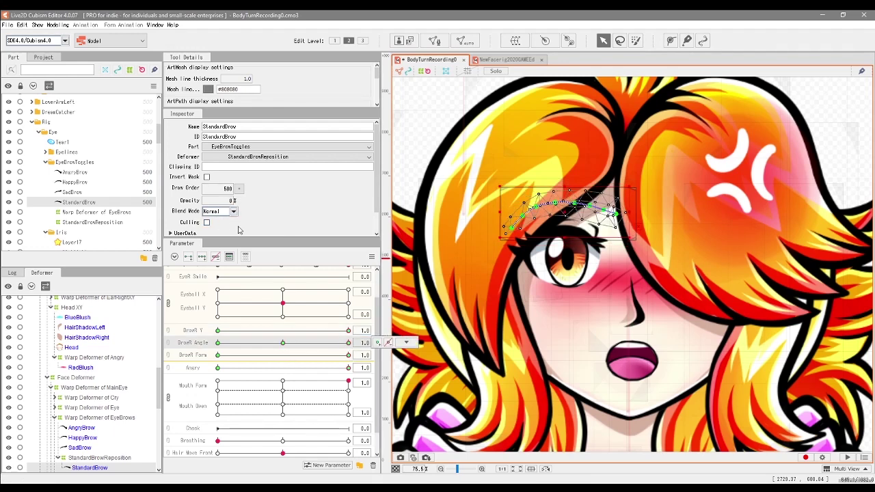
# At BrowR Y 1.0, BrowR Angle 1.0 and BrowR Form -1.0, set StandardBrow's opacity to 0%.
pyautogui.click(218, 355)
pyautogui.moveTo(227, 201); pyautogui.dragTo(171, 200)
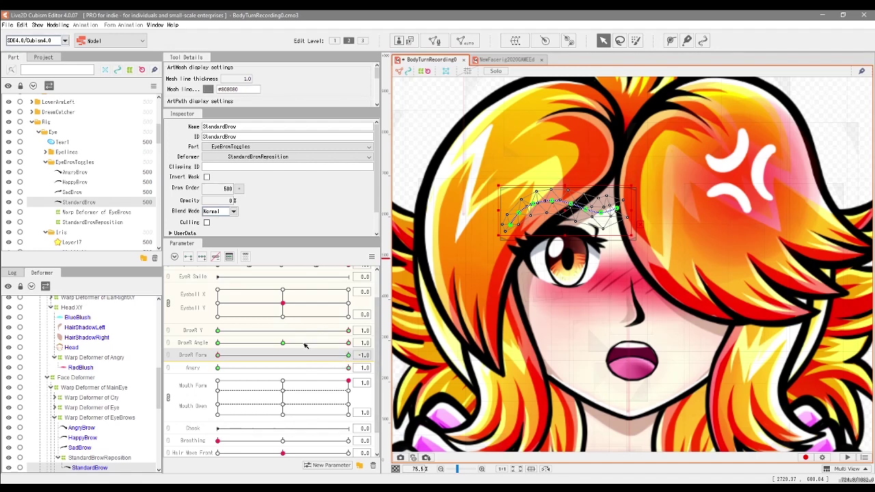
pyautogui.moveTo(218, 354); pyautogui.dragTo(349, 355)
pyautogui.moveTo(349, 342); pyautogui.dragTo(328, 347)
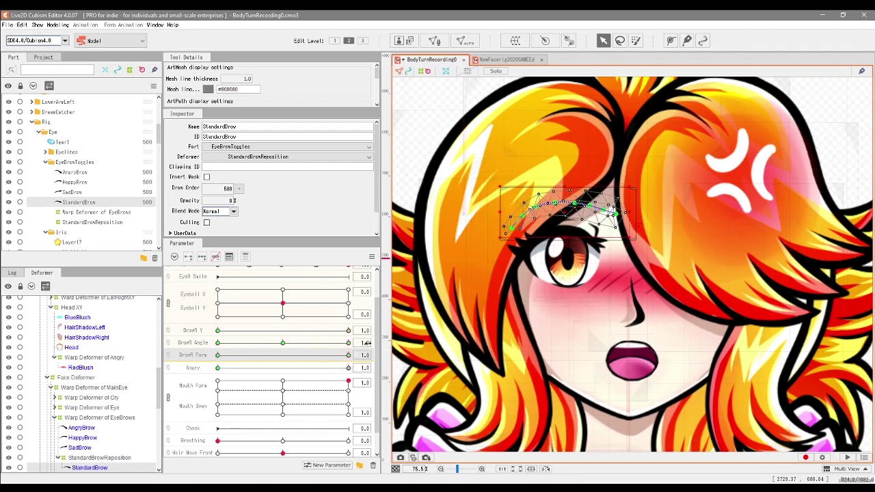
# Check StandardBrow's opacity at the key combinations of BrowR Y, BrowR Angle and BrowR Form with Angry at 1.0.
pyautogui.click(218, 330)
pyautogui.click(251, 342)
pyautogui.moveTo(198, 350); pyautogui.dragTo(177, 351)
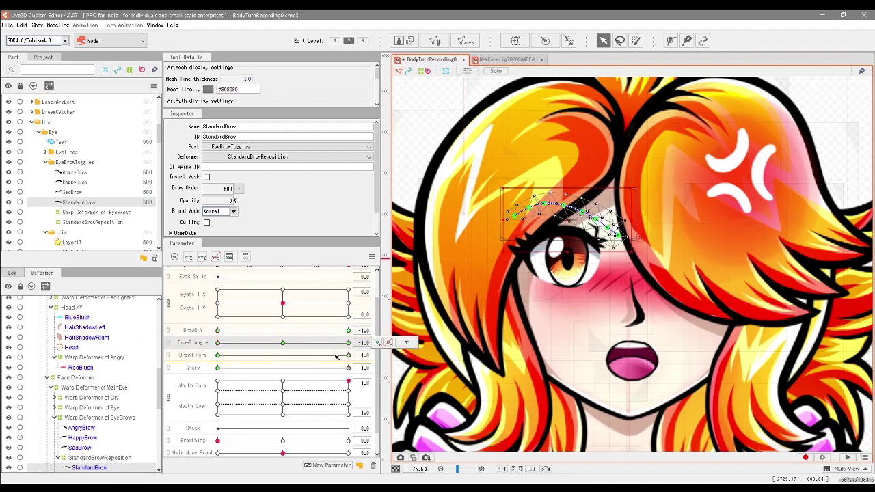
pyautogui.moveTo(335, 355); pyautogui.dragTo(103, 369)
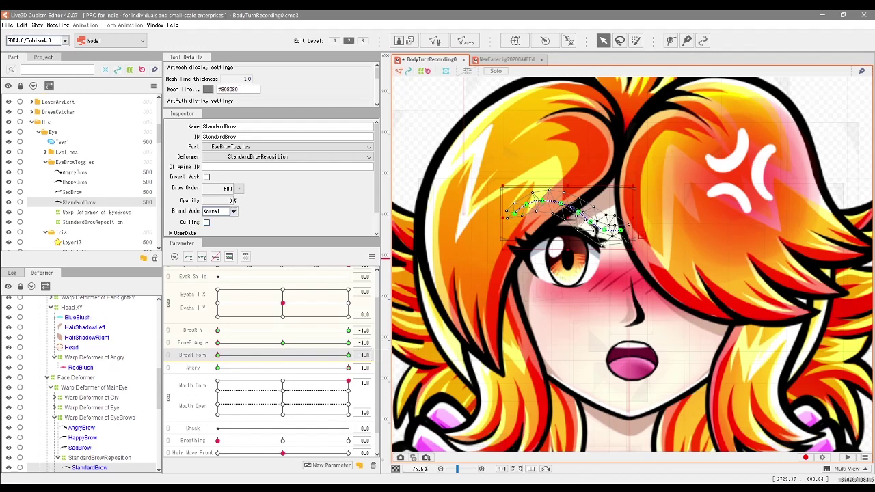
pyautogui.click(282, 342)
pyautogui.moveTo(282, 343); pyautogui.dragTo(425, 340)
pyautogui.moveTo(219, 332)
pyautogui.mouseDown()
pyautogui.moveTo(367, 328)
pyautogui.moveTo(214, 334)
pyautogui.mouseUp()
pyautogui.moveTo(218, 343); pyautogui.dragTo(345, 346)
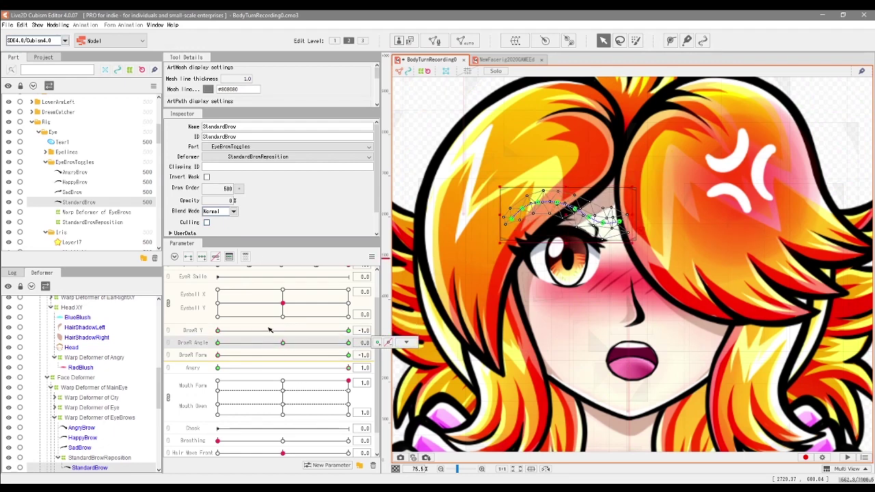
pyautogui.click(348, 330)
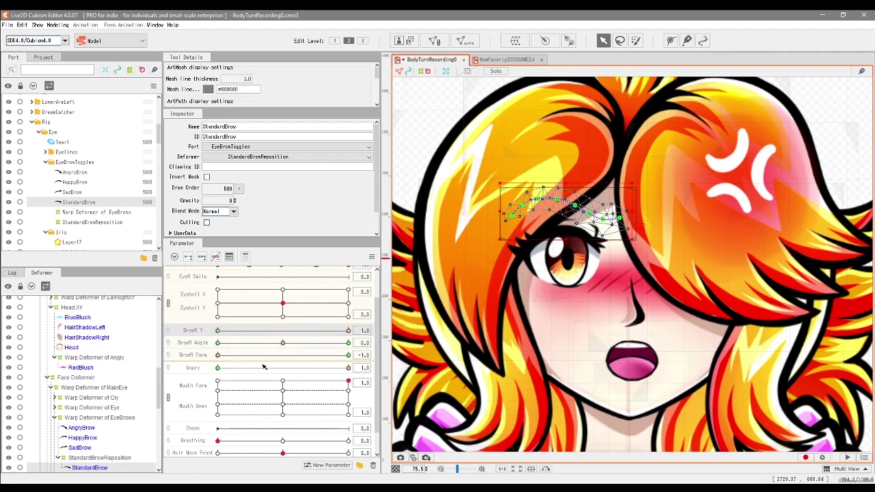
pyautogui.click(349, 355)
pyautogui.click(218, 355)
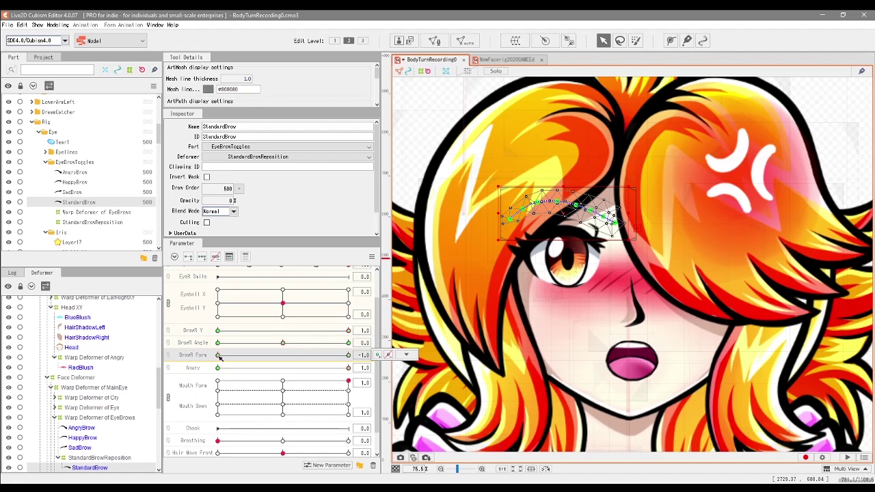
pyautogui.click(347, 342)
pyautogui.moveTo(342, 331); pyautogui.dragTo(123, 342)
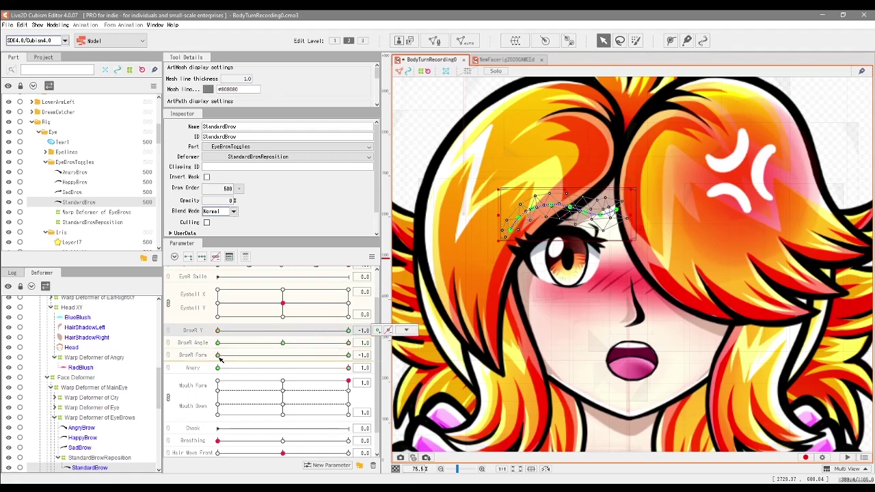
pyautogui.click(198, 355)
pyautogui.click(242, 332)
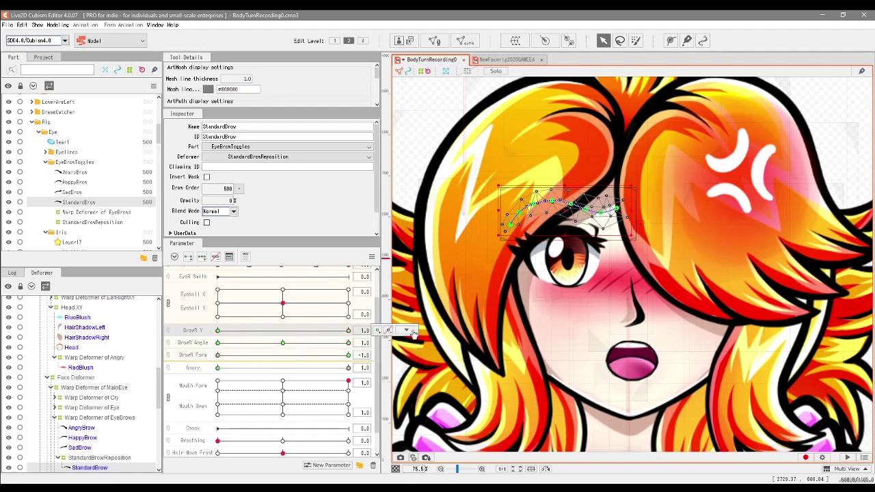
# At BrowR Y 1.0, BrowR Angle -1.0 and BrowR Form -1.0, set StandardBrow's opacity to 0% and test the brow sliders.
pyautogui.click(218, 343)
pyautogui.moveTo(218, 354); pyautogui.dragTo(270, 334)
pyautogui.click(270, 334)
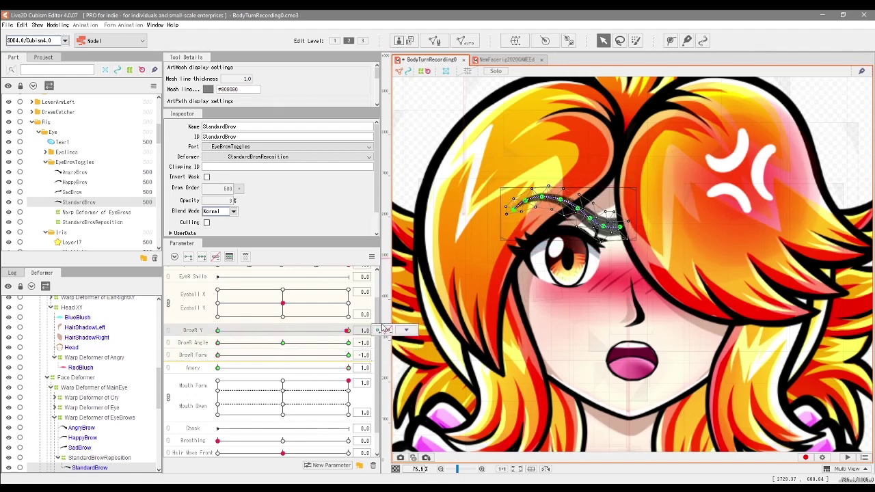
pyautogui.moveTo(231, 203); pyautogui.dragTo(232, 209)
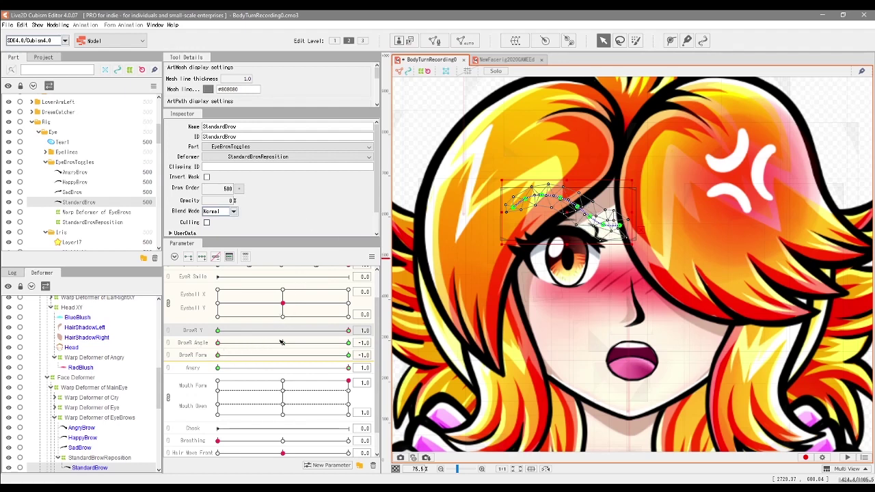
pyautogui.click(228, 343)
pyautogui.click(228, 330)
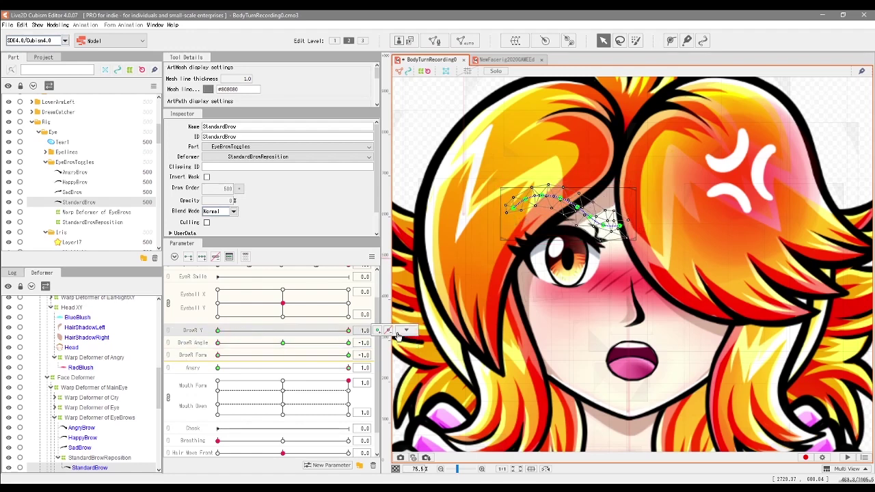
pyautogui.click(406, 331)
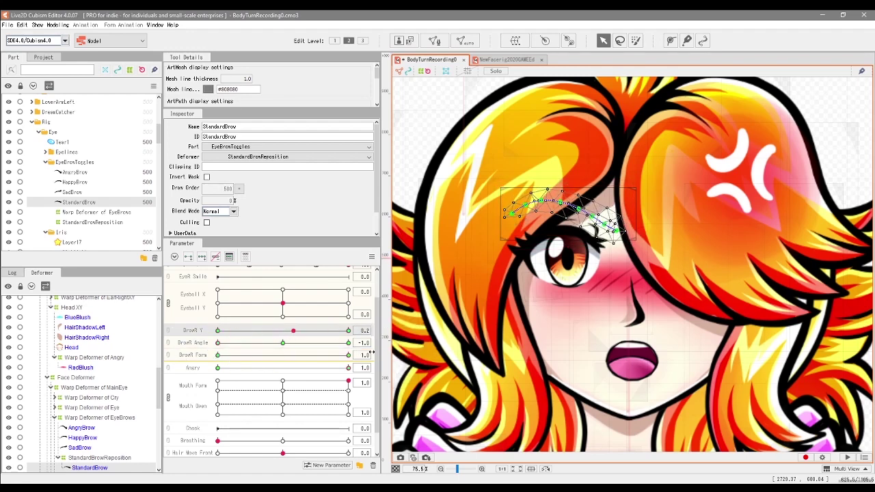
pyautogui.moveTo(293, 331); pyautogui.dragTo(266, 332)
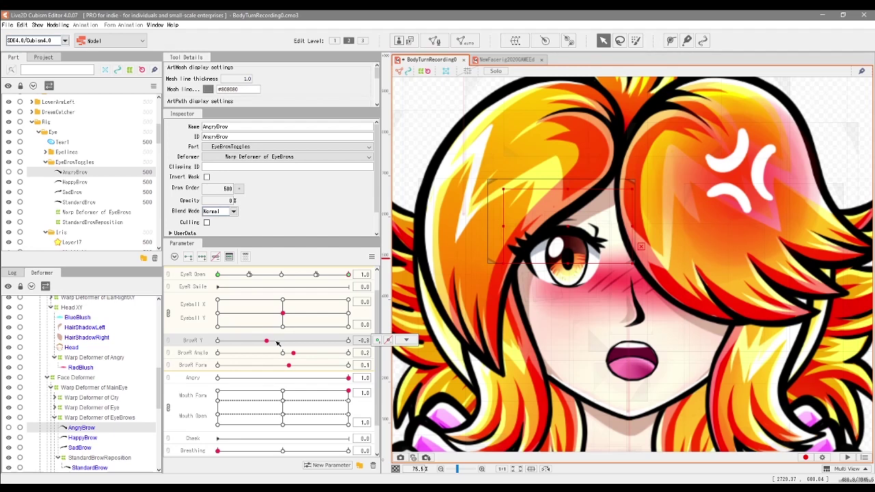
# Make AngryBrow visible at 100% opacity and add two keyforms for it on the Angry parameter.
pyautogui.click(200, 381)
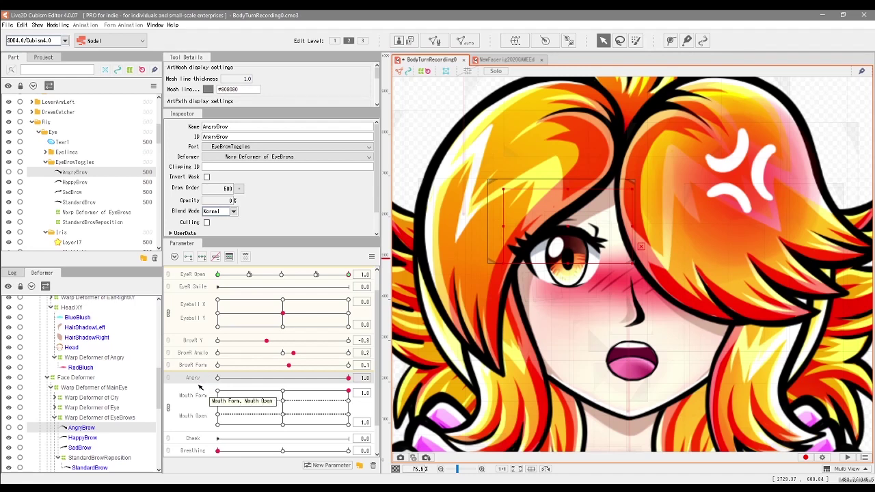
pyautogui.click(11, 170)
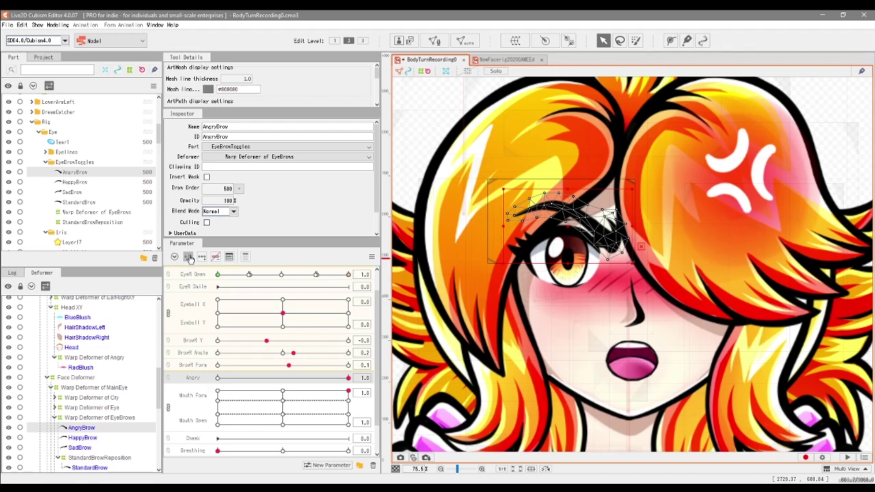
pyautogui.click(277, 378)
# Set AngryBrow's opacity to 0% at Angry 0.0 and return Angry to 1.0 to check the brow.
pyautogui.moveTo(253, 384); pyautogui.dragTo(189, 384)
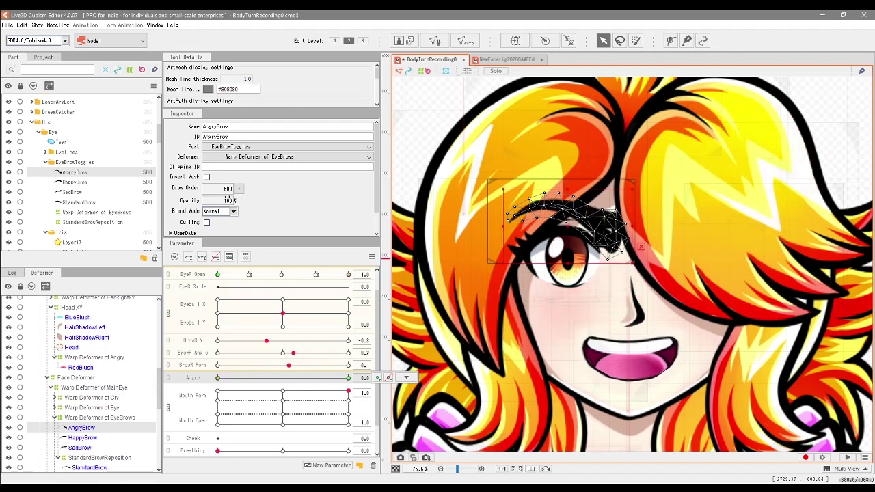
pyautogui.moveTo(230, 200); pyautogui.dragTo(199, 201)
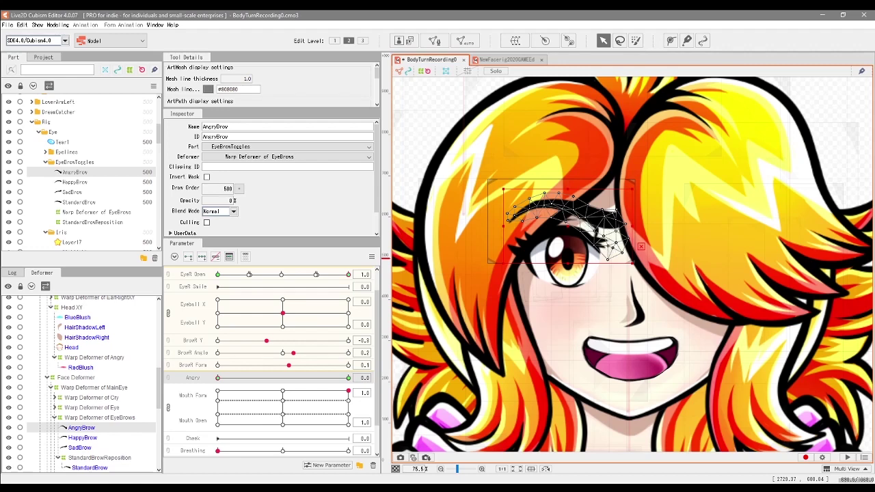
pyautogui.moveTo(217, 378); pyautogui.dragTo(385, 380)
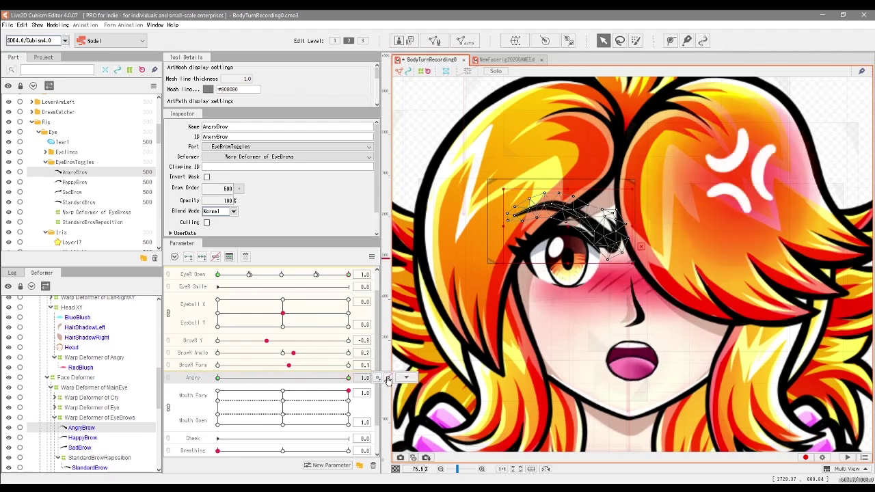
pyautogui.click(400, 380)
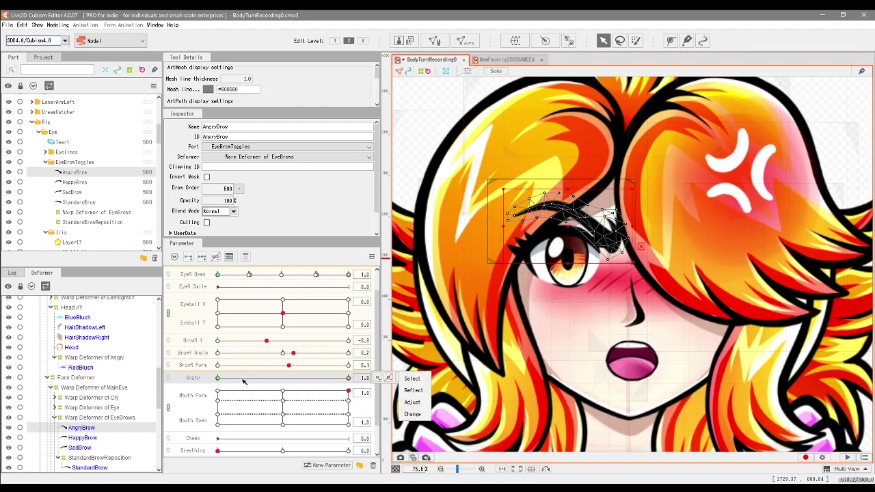
pyautogui.click(198, 367)
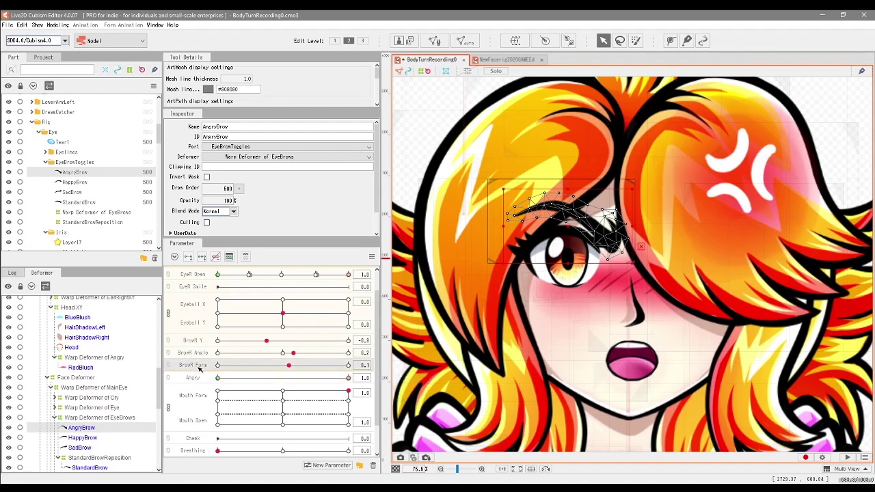
pyautogui.click(198, 352)
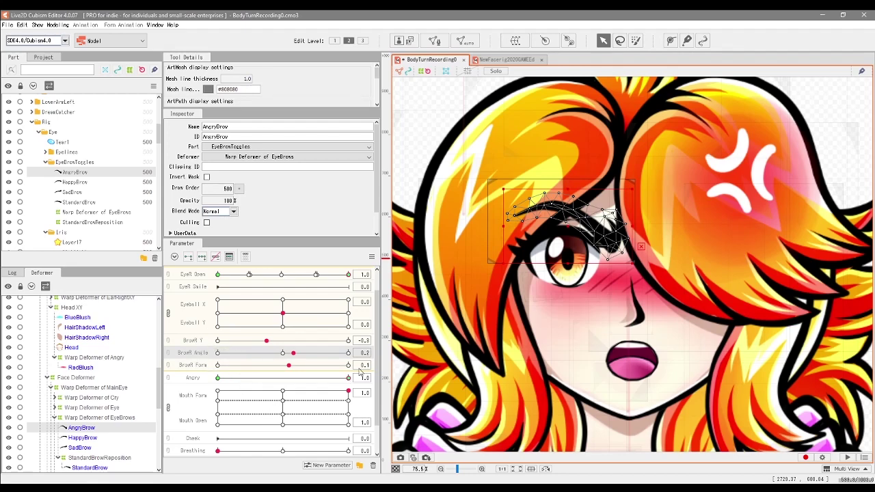
# Test the angry expression by turning the head with Angle X and Angle Y.
pyautogui.scroll(3, 287, 342)
pyautogui.moveTo(282, 300); pyautogui.dragTo(347, 292)
pyautogui.scroll(-3, 507, 252)
pyautogui.scroll(2, 410, 299)
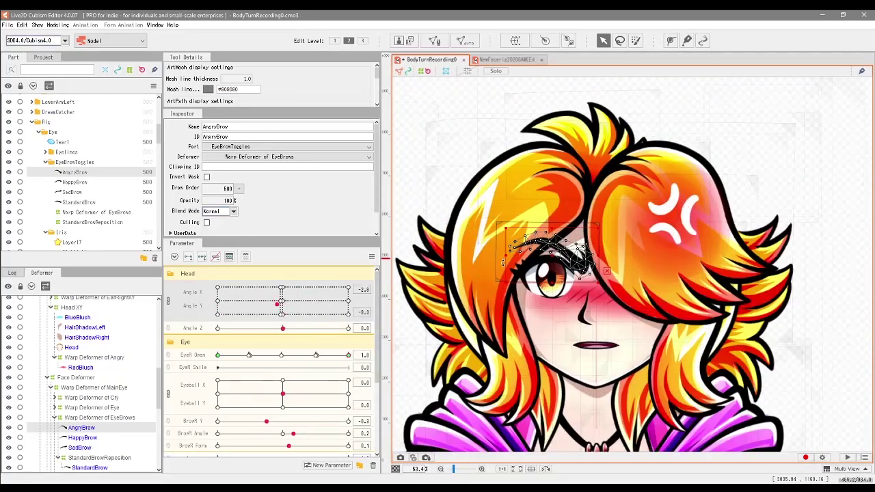
pyautogui.moveTo(279, 304); pyautogui.dragTo(293, 306)
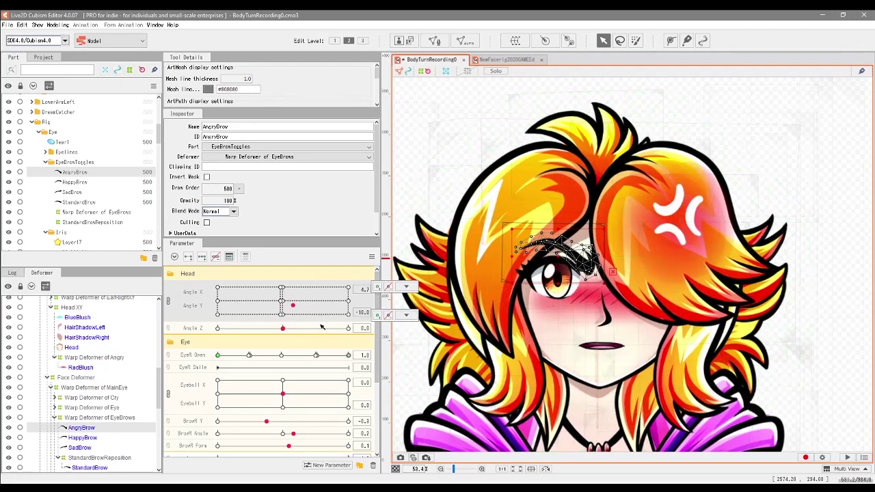
pyautogui.scroll(-2, 307, 381)
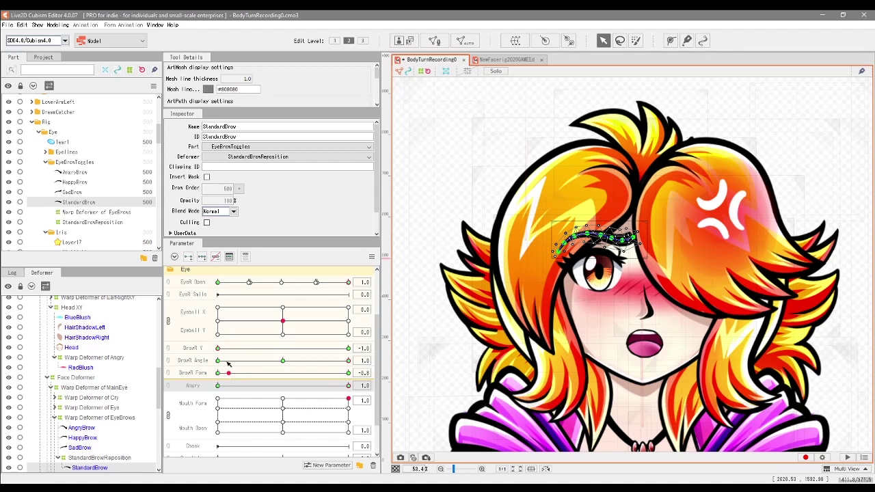
# With BrowR Y and BrowR Angle at -1.0, copy StandardBrow's shape from BrowR Form -1.0 to BrowR Form 1.0 and compare both keys.
pyautogui.moveTo(230, 372); pyautogui.dragTo(172, 394)
pyautogui.moveTo(217, 360); pyautogui.dragTo(192, 373)
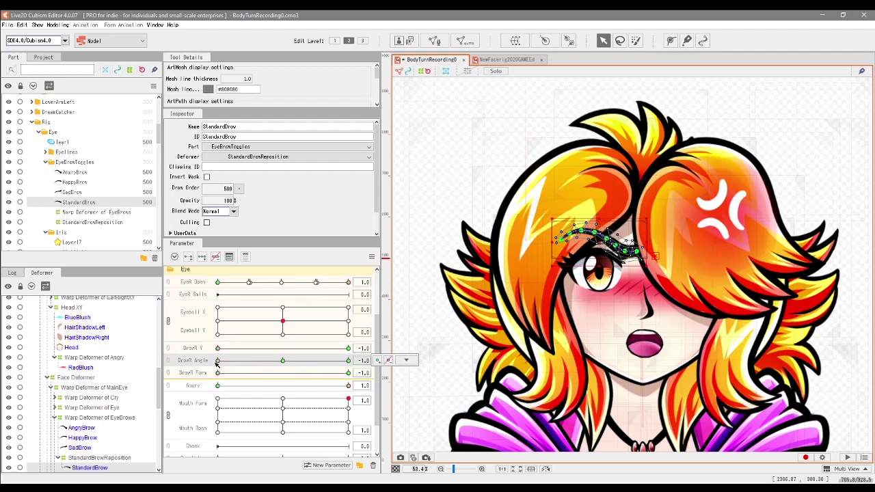
pyautogui.moveTo(217, 372); pyautogui.dragTo(353, 385)
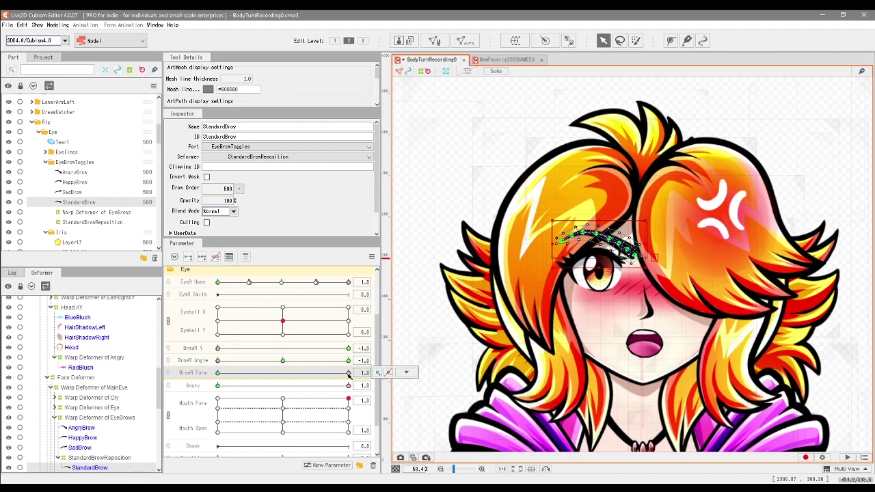
pyautogui.hotkey('ctrl', 'z')
pyautogui.moveTo(348, 373); pyautogui.dragTo(195, 387)
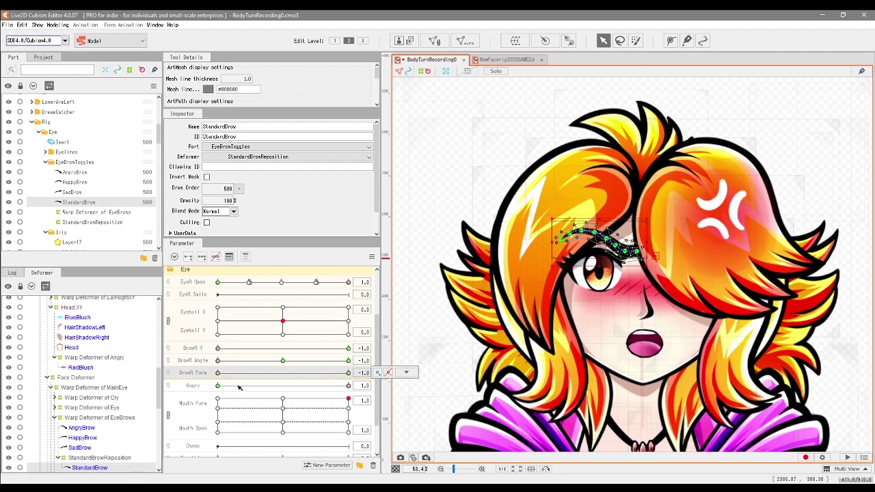
pyautogui.click(338, 374)
pyautogui.moveTo(338, 376)
pyautogui.mouseDown()
pyautogui.moveTo(205, 388)
pyautogui.moveTo(329, 383)
pyautogui.mouseUp()
pyautogui.click(218, 373)
pyautogui.moveTo(224, 360); pyautogui.dragTo(214, 393)
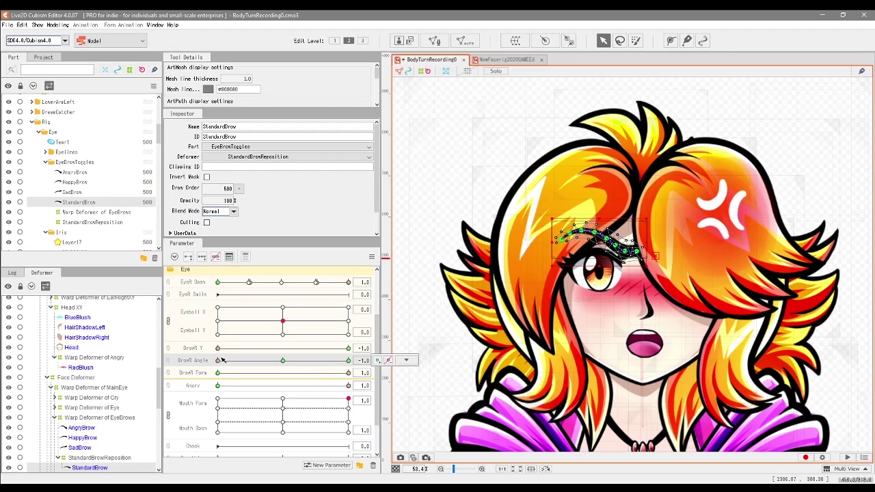
# Paste the copied StandardBrow shape onto the BrowR Angle 0.0 and 1.0 keys at BrowR Form 1.0.
pyautogui.moveTo(218, 361); pyautogui.dragTo(282, 361)
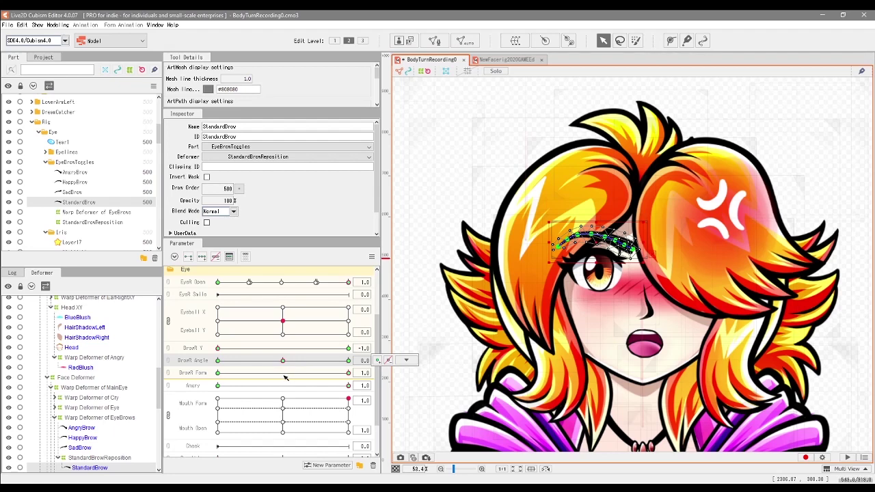
pyautogui.hotkey('ctrl', 'v')
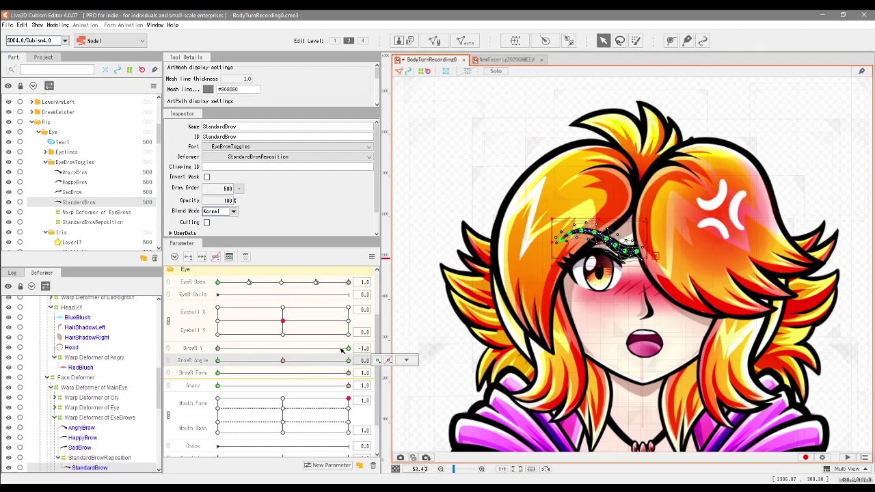
pyautogui.moveTo(295, 362); pyautogui.dragTo(347, 363)
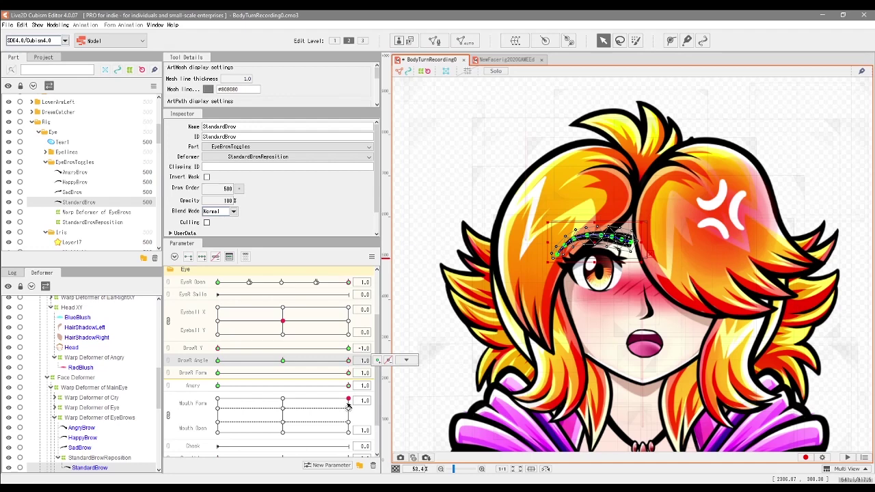
# Return BrowR Angle to -1.0 and compare StandardBrow's shape at BrowR Form -1.0 and 1.0.
pyautogui.moveTo(331, 366); pyautogui.dragTo(221, 373)
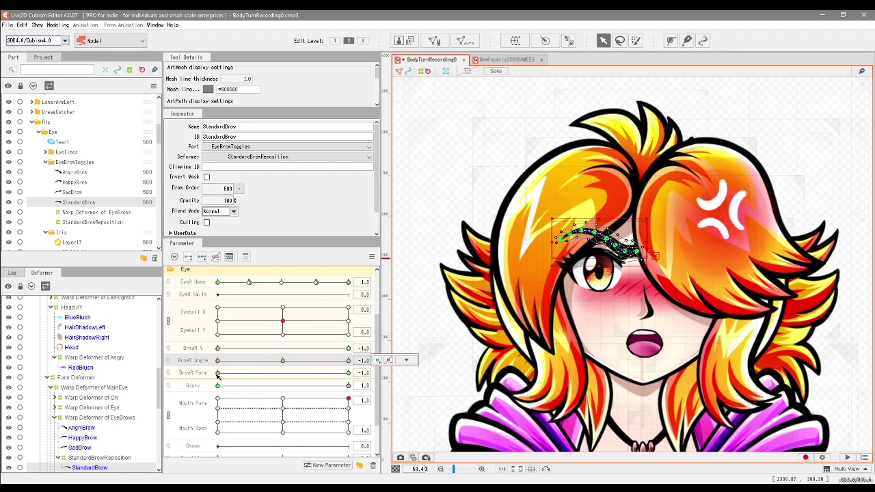
pyautogui.click(218, 373)
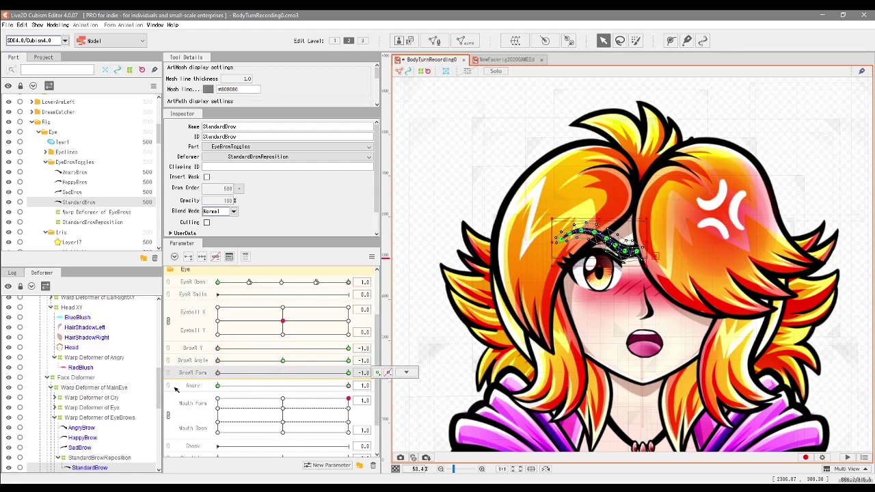
pyautogui.moveTo(218, 361)
pyautogui.mouseDown()
pyautogui.moveTo(306, 363)
pyautogui.moveTo(217, 361)
pyautogui.mouseUp()
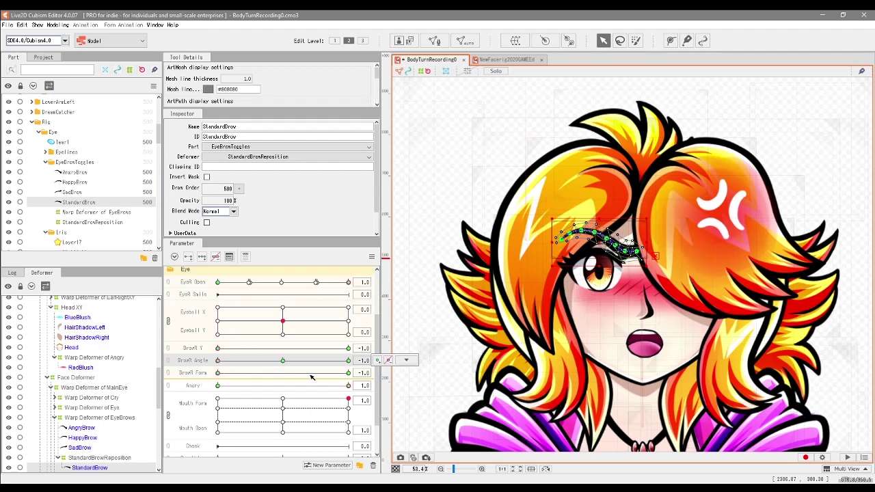
pyautogui.moveTo(297, 375); pyautogui.dragTo(348, 374)
# With BrowR Y at -1.0 and BrowR Angle at 0.0, copy StandardBrow's shape from BrowR Form -1.0 to BrowR Form 1.0.
pyautogui.moveTo(234, 360)
pyautogui.mouseDown()
pyautogui.moveTo(348, 361)
pyautogui.moveTo(251, 362)
pyautogui.moveTo(298, 361)
pyautogui.moveTo(233, 373)
pyautogui.moveTo(330, 353)
pyautogui.moveTo(254, 359)
pyautogui.moveTo(283, 361)
pyautogui.mouseUp()
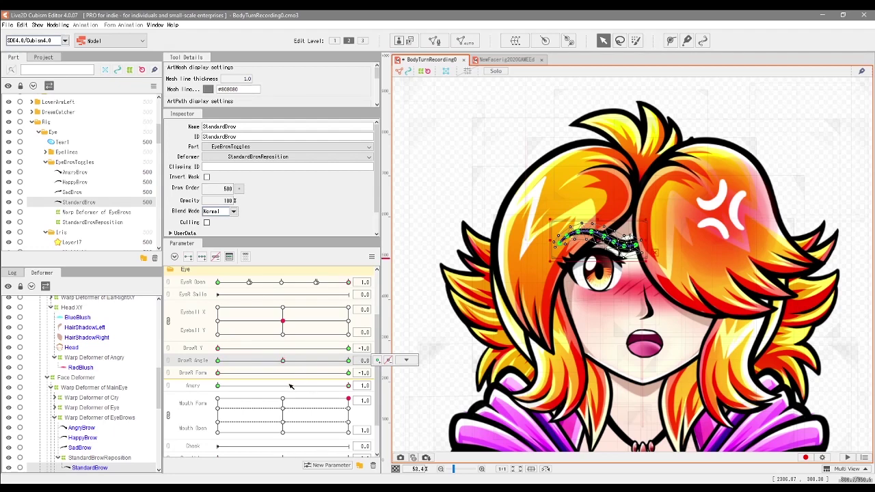
pyautogui.click(218, 360)
pyautogui.click(283, 361)
pyautogui.moveTo(256, 375); pyautogui.dragTo(347, 371)
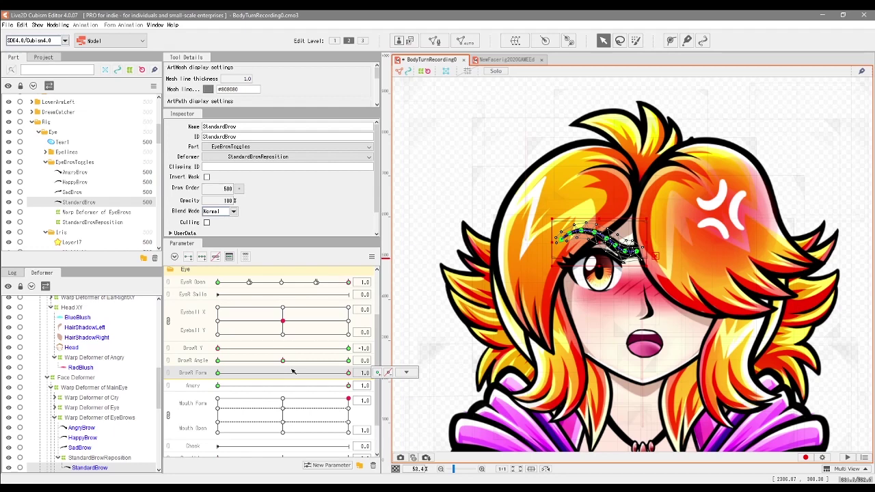
pyautogui.hotkey('ctrl', 'z')
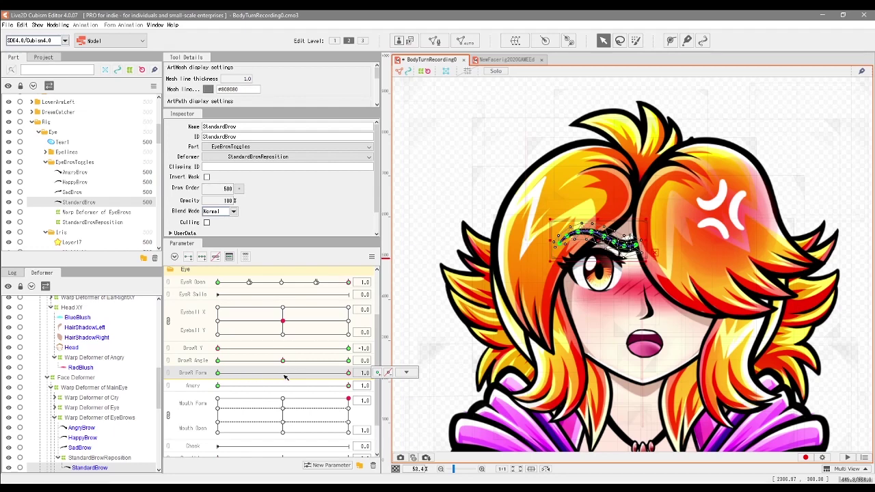
# With BrowR Y at -1.0 and BrowR Angle at 1.0, copy StandardBrow's shape from BrowR Form -1.0 to BrowR Form 1.0.
pyautogui.moveTo(287, 373); pyautogui.dragTo(198, 376)
pyautogui.moveTo(283, 362); pyautogui.dragTo(350, 360)
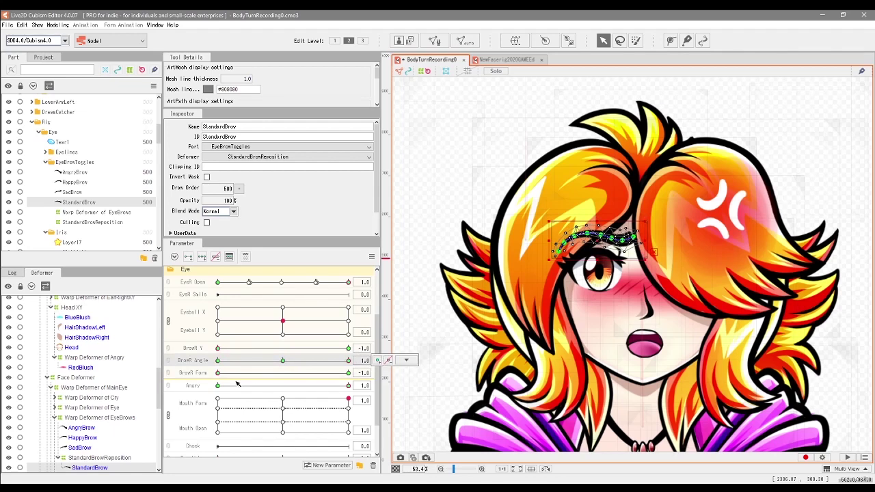
pyautogui.click(348, 372)
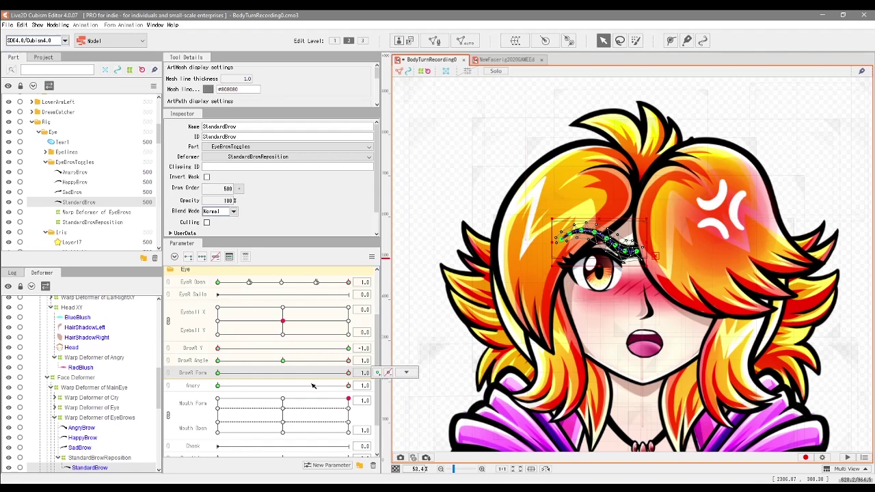
pyautogui.hotkey('ctrl', 'z')
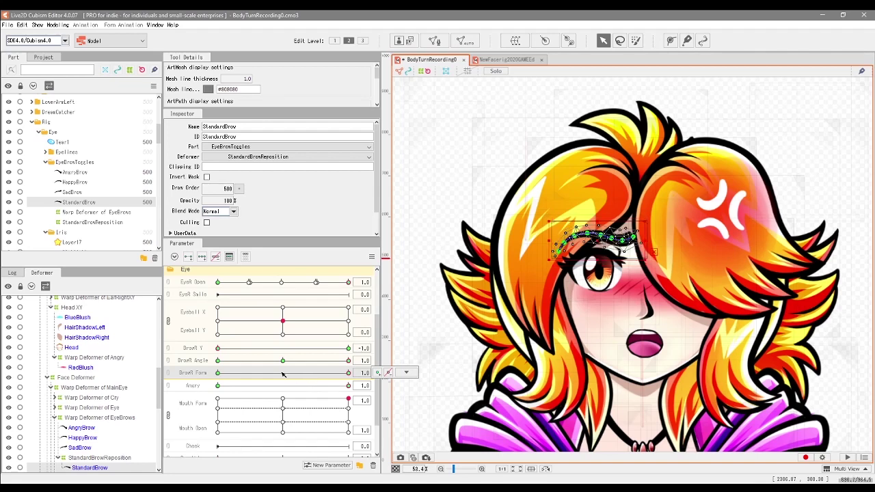
# Check StandardBrow's shape at BrowR Form 1.0 by varying BrowR Angle with BrowR Y at -1.0 and at 1.0.
pyautogui.moveTo(335, 364); pyautogui.dragTo(291, 365)
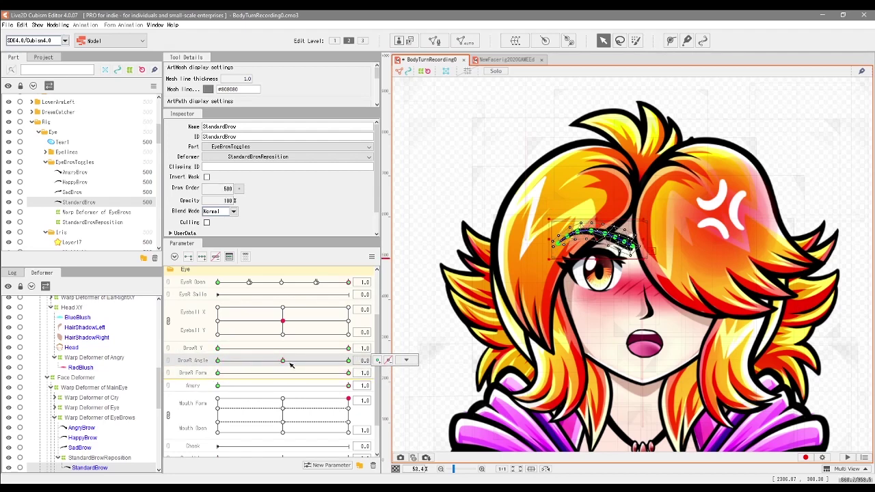
pyautogui.moveTo(243, 349); pyautogui.dragTo(278, 350)
pyautogui.moveTo(347, 358); pyautogui.dragTo(215, 351)
pyautogui.moveTo(283, 360); pyautogui.dragTo(314, 378)
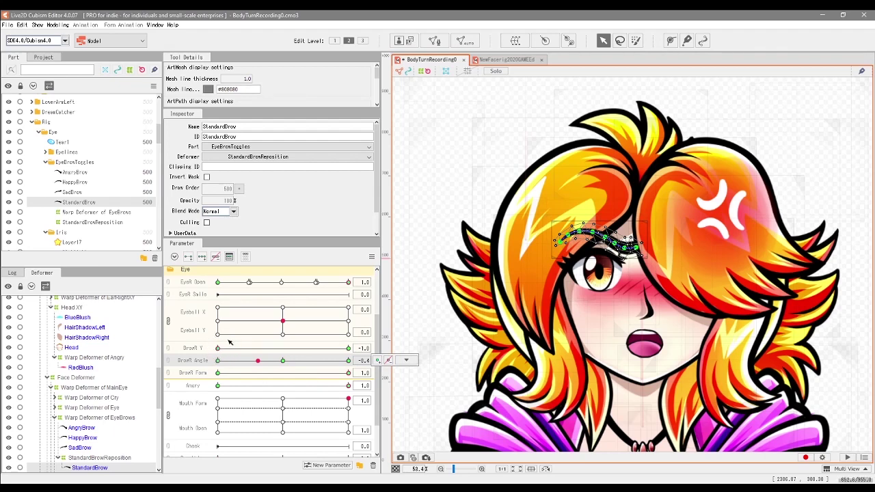
pyautogui.click(254, 360)
pyautogui.moveTo(253, 360); pyautogui.dragTo(302, 361)
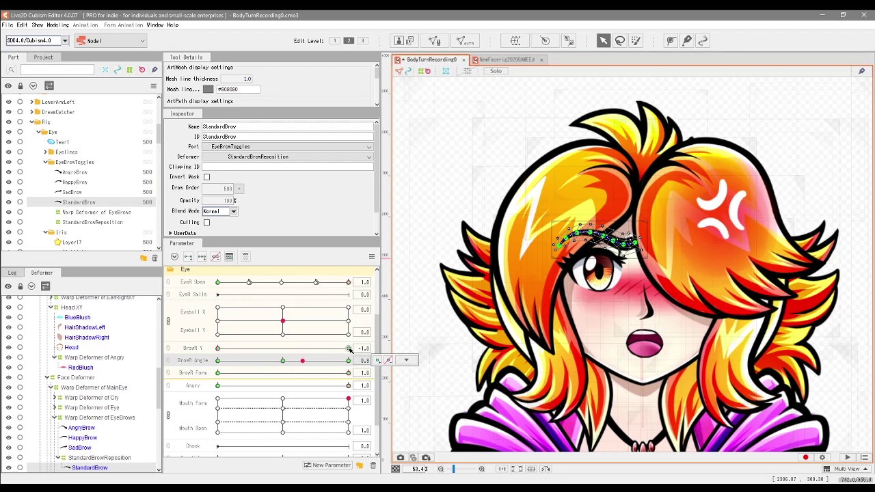
pyautogui.moveTo(350, 348)
pyautogui.mouseDown()
pyautogui.moveTo(338, 350)
pyautogui.moveTo(349, 348)
pyautogui.mouseUp()
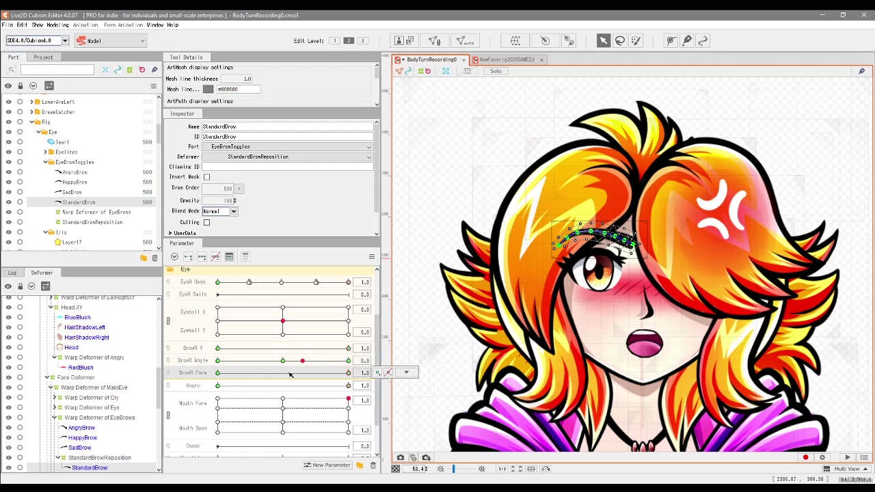
pyautogui.moveTo(317, 350); pyautogui.dragTo(375, 350)
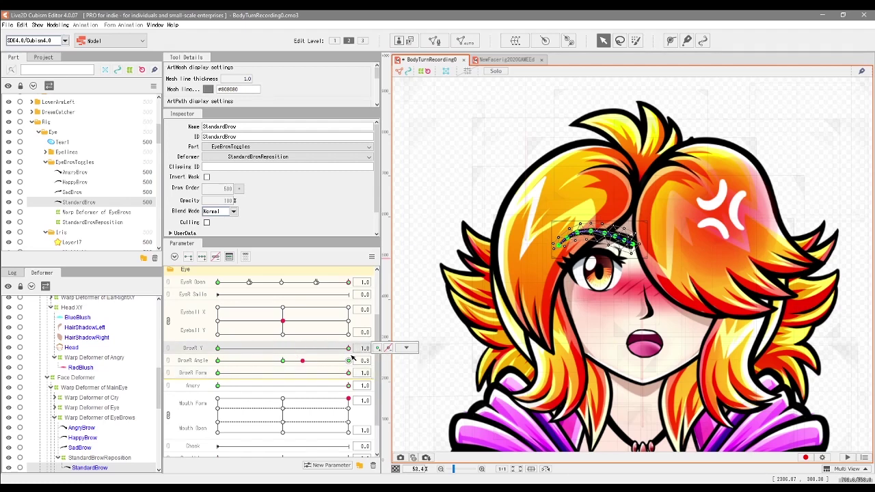
# With BrowR Y at 1.0 and BrowR Angle at -1.0, copy StandardBrow's shape from BrowR Form -1.0 to BrowR Form 1.0.
pyautogui.click(218, 360)
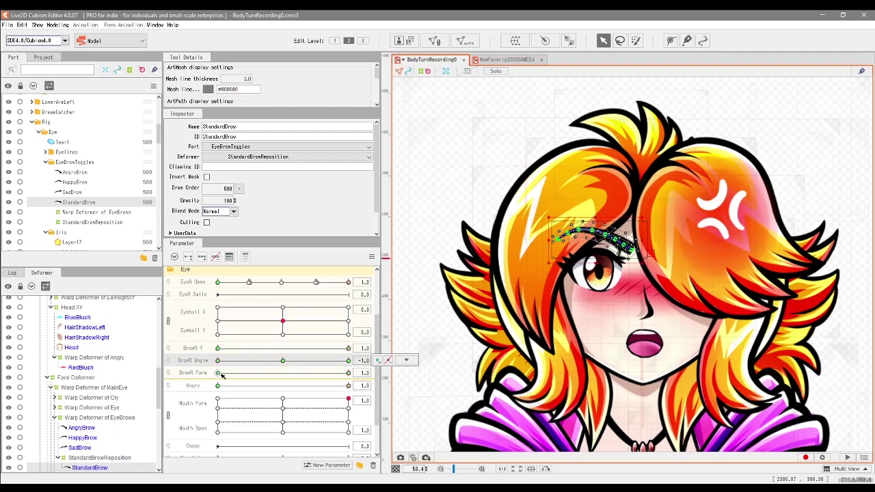
pyautogui.click(223, 375)
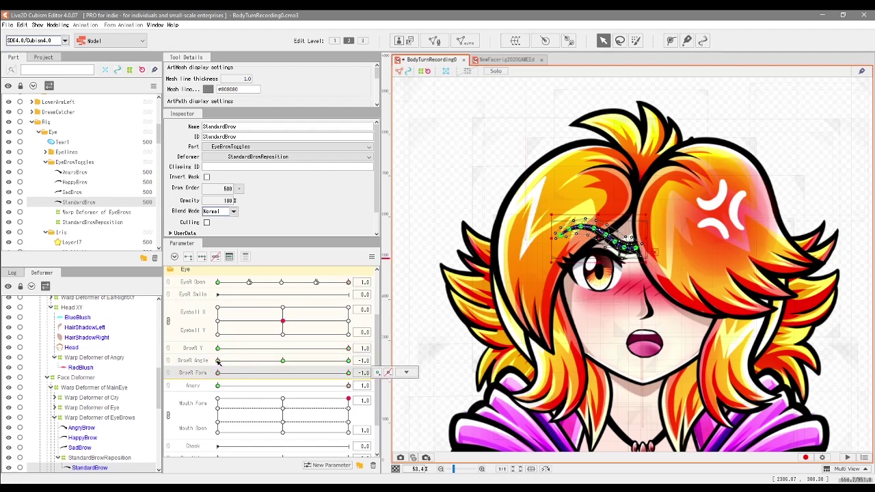
pyautogui.click(218, 362)
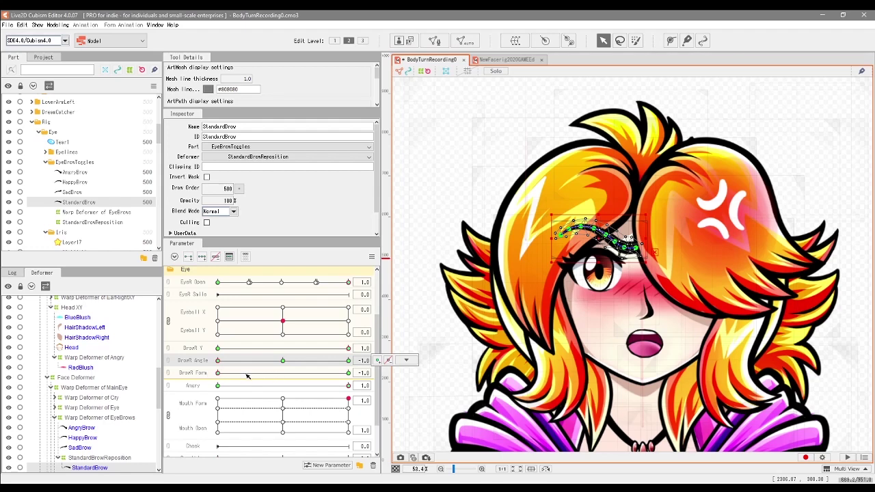
pyautogui.moveTo(218, 373); pyautogui.dragTo(345, 373)
pyautogui.click(405, 373)
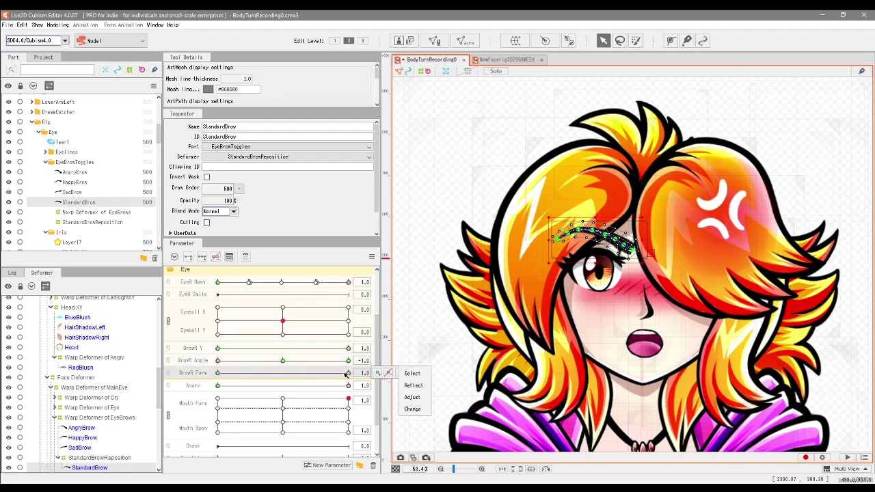
pyautogui.click(226, 373)
pyautogui.hotkey('ctrl', 'z')
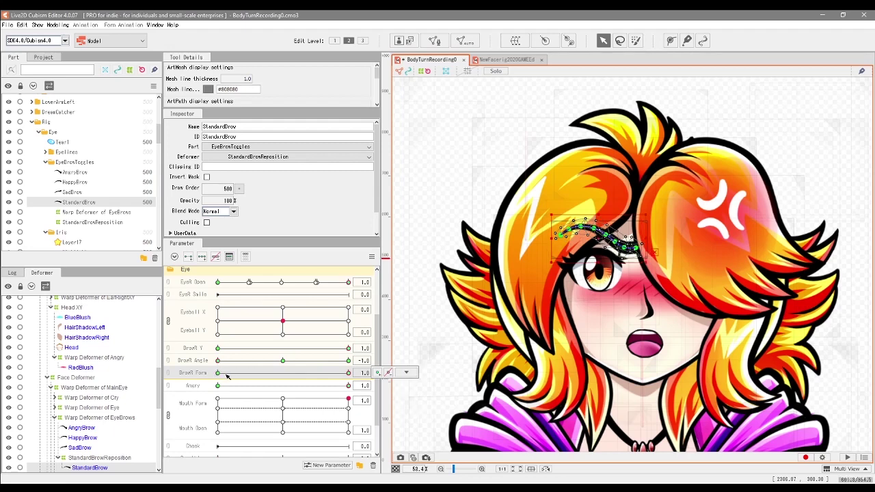
# With BrowR Y at 1.0 and BrowR Angle at 0.0, copy StandardBrow's shape from BrowR Form -1.0 to BrowR Form 1.0.
pyautogui.moveTo(283, 375); pyautogui.dragTo(171, 375)
pyautogui.click(283, 360)
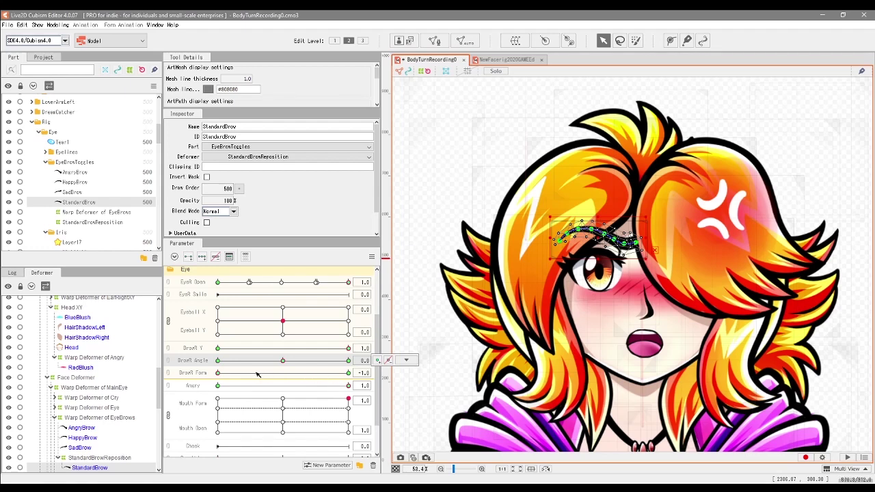
pyautogui.click(282, 373)
pyautogui.moveTo(298, 375); pyautogui.dragTo(390, 378)
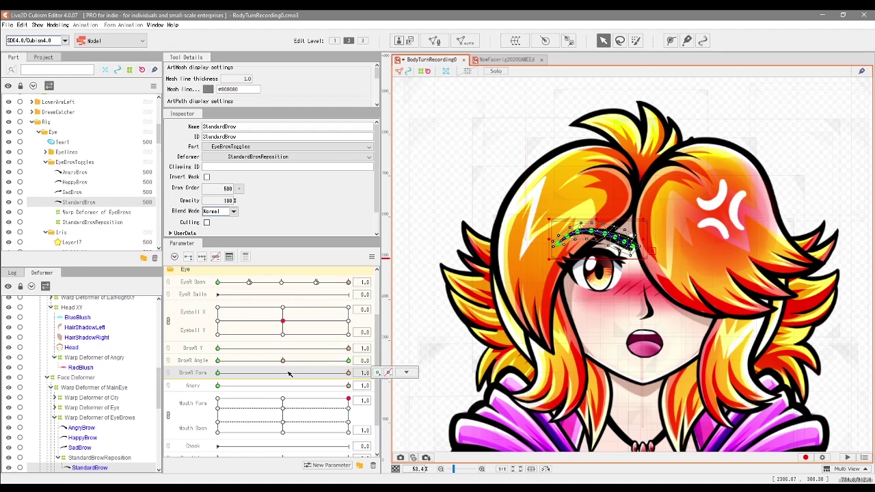
pyautogui.hotkey('ctrl', 'z')
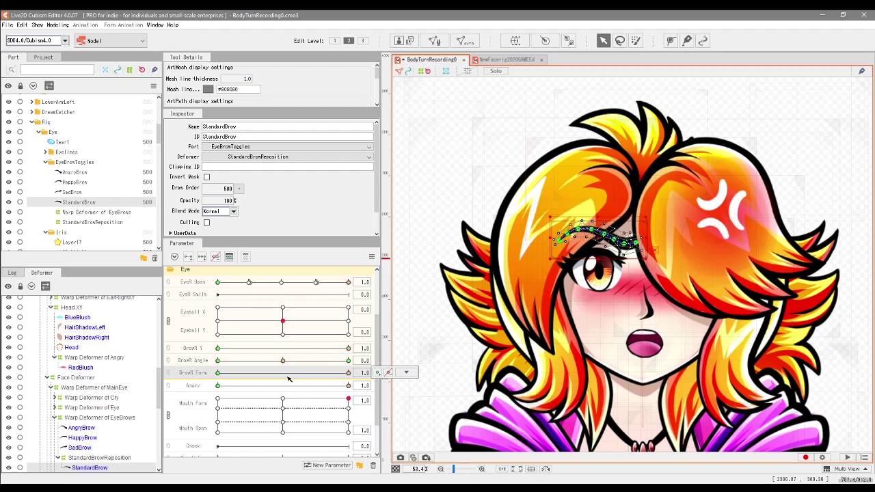
# With BrowR Y at 1.0 and BrowR Angle at 1.0, copy StandardBrow's shape from BrowR Form -1.0 to BrowR Form 1.0.
pyautogui.moveTo(304, 375); pyautogui.dragTo(213, 375)
pyautogui.click(348, 362)
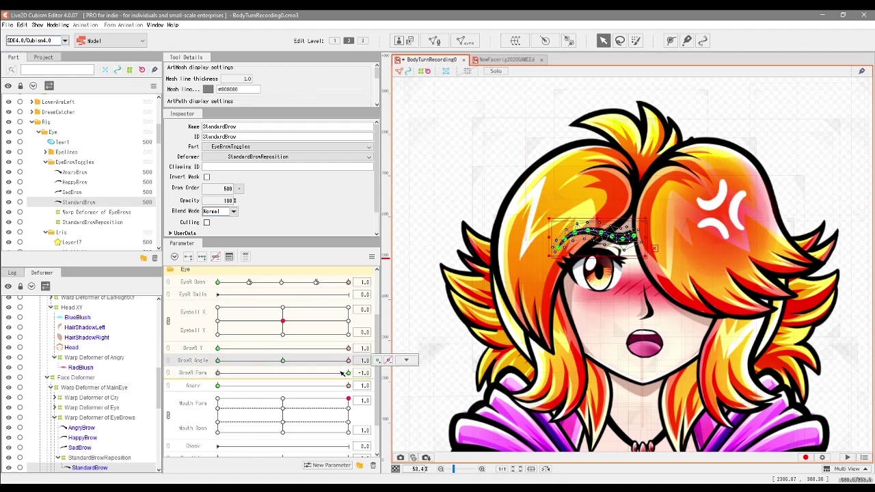
pyautogui.moveTo(268, 373); pyautogui.dragTo(359, 373)
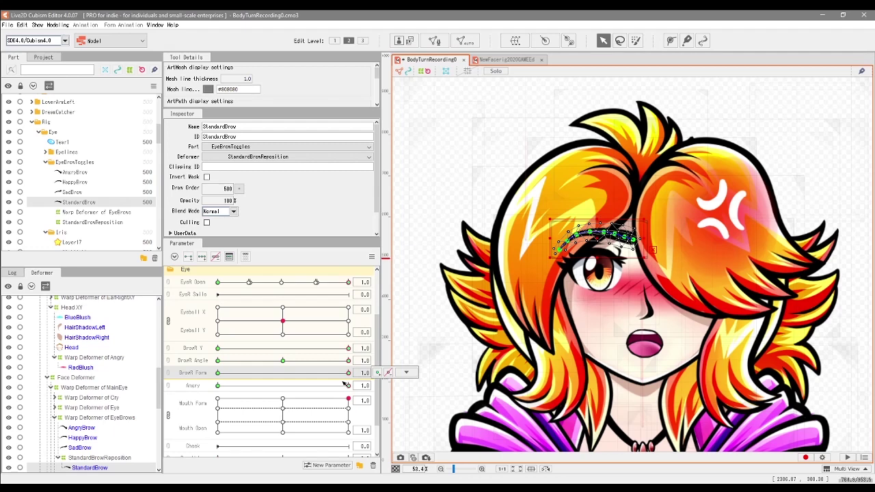
pyautogui.hotkey('ctrl', 'z')
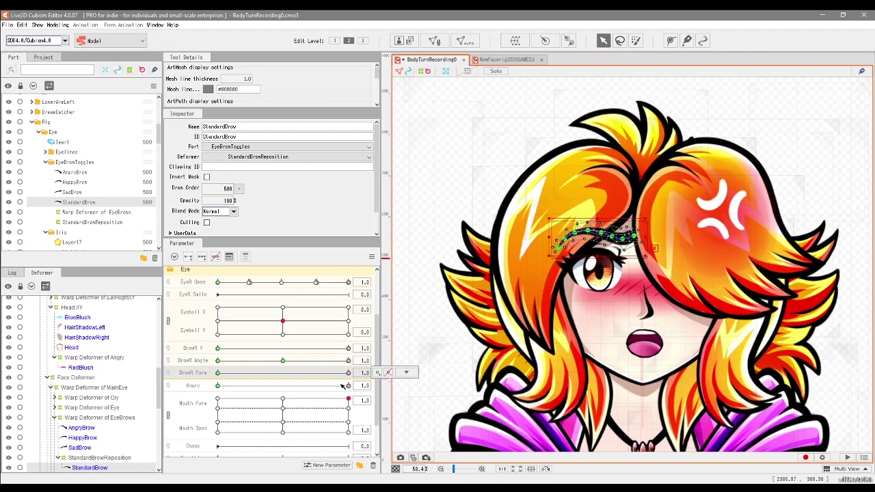
# Check StandardBrow's angry shape across its keys by varying BrowR Y, BrowR Angle and BrowR Form in combination.
pyautogui.moveTo(335, 361); pyautogui.dragTo(248, 360)
pyautogui.moveTo(277, 349); pyautogui.dragTo(291, 351)
pyautogui.click(264, 348)
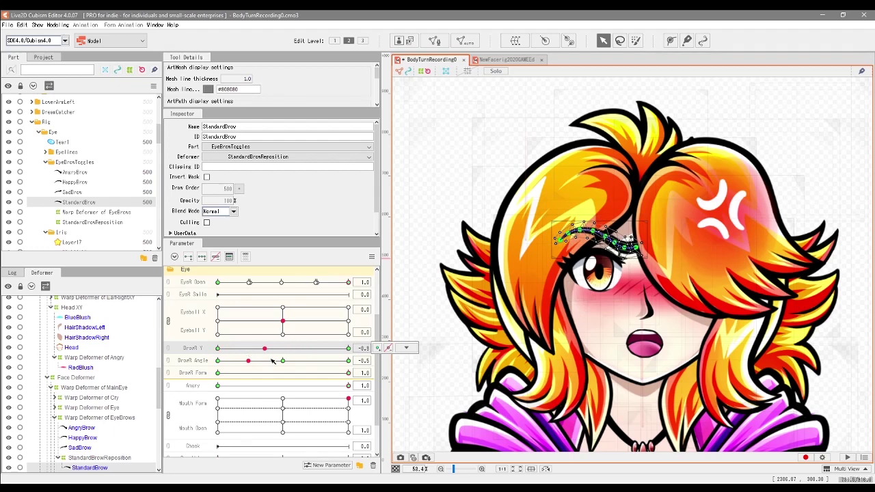
pyautogui.click(348, 360)
pyautogui.moveTo(349, 371); pyautogui.dragTo(244, 366)
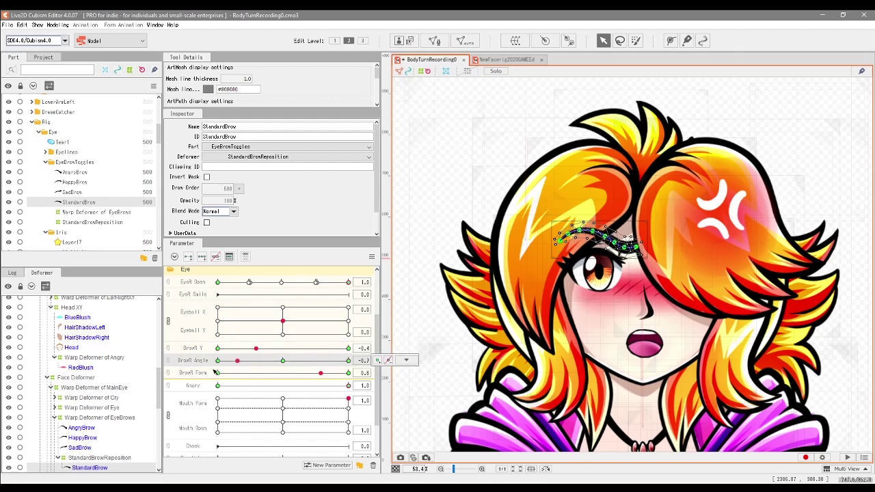
pyautogui.moveTo(216, 371); pyautogui.dragTo(345, 349)
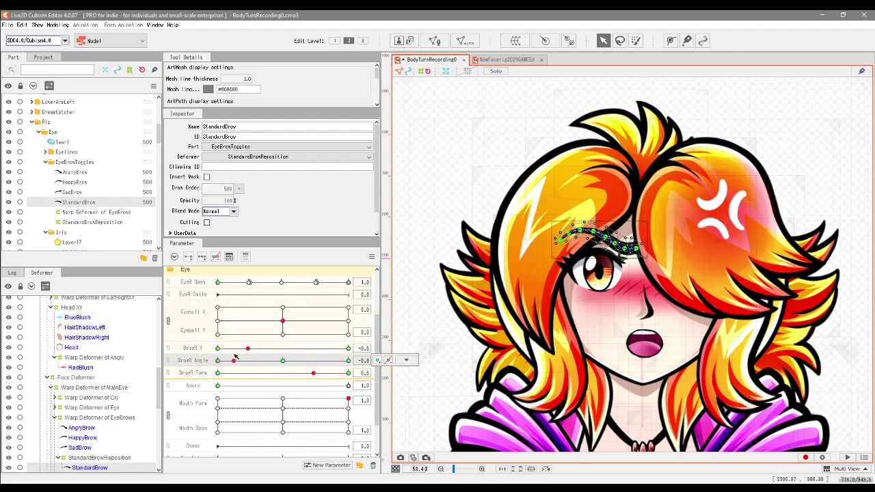
pyautogui.moveTo(234, 355); pyautogui.dragTo(236, 357)
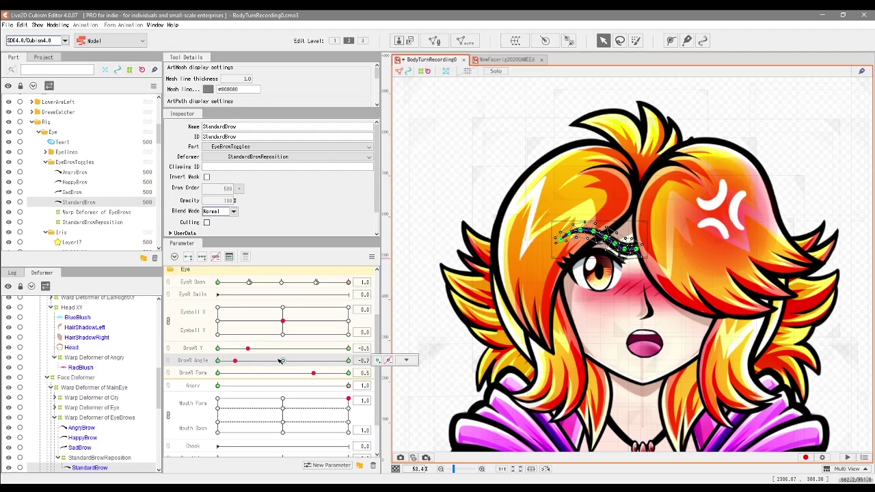
pyautogui.moveTo(247, 349); pyautogui.dragTo(358, 342)
pyautogui.moveTo(307, 366); pyautogui.dragTo(230, 360)
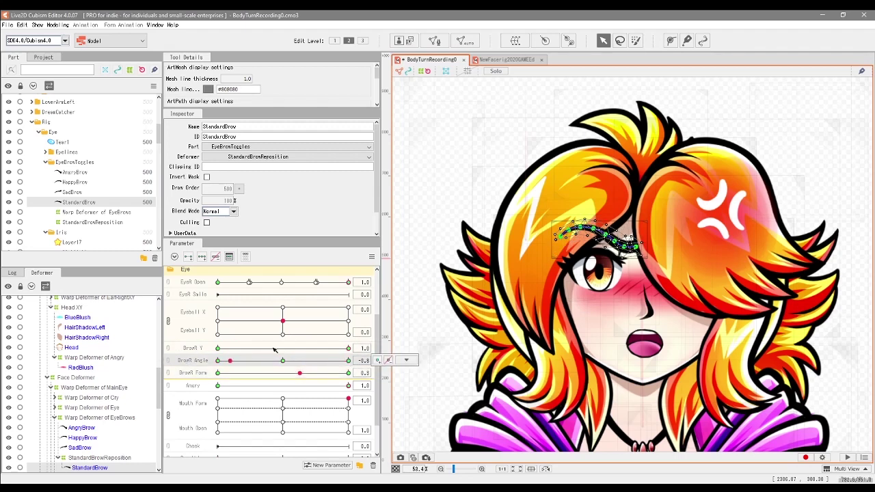
# Preview the complete angry expression with nothing selected by switching Angry back and forth between 0.0 and 1.0.
pyautogui.click(338, 348)
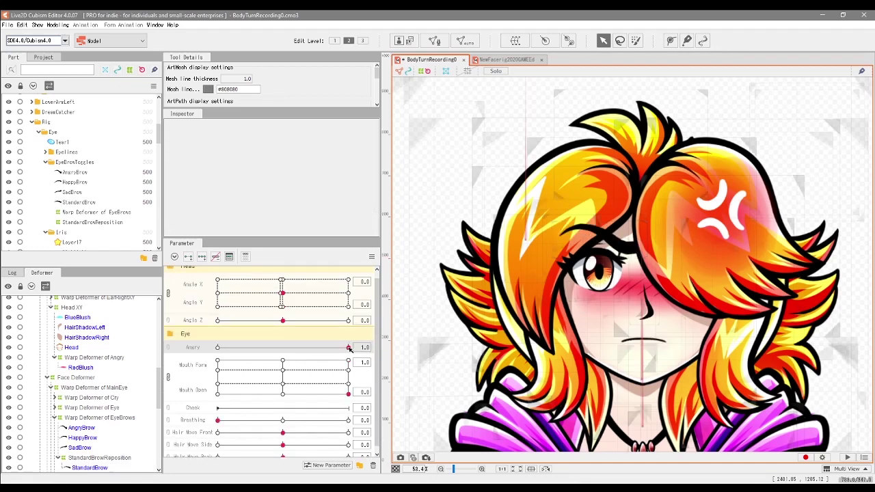
pyautogui.moveTo(348, 347); pyautogui.dragTo(257, 376)
pyautogui.press('Right')
pyautogui.press('Left')
pyautogui.press('Right')
pyautogui.press('Left')
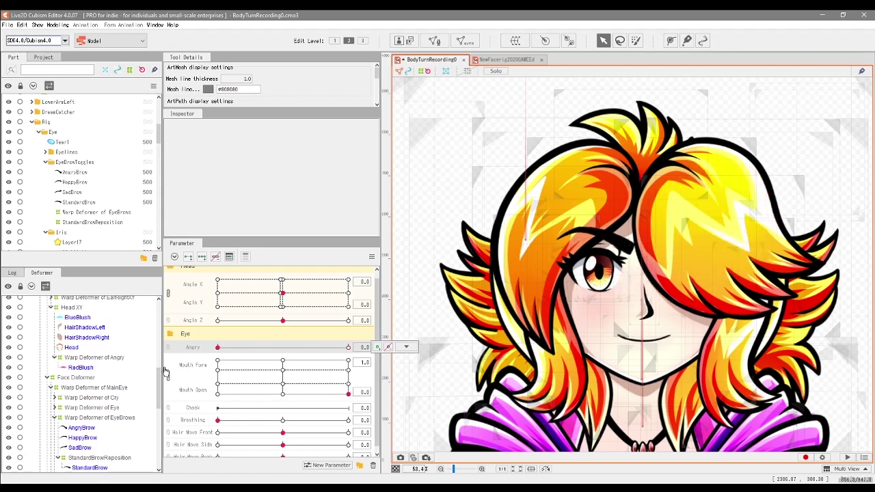
pyautogui.press('Right')
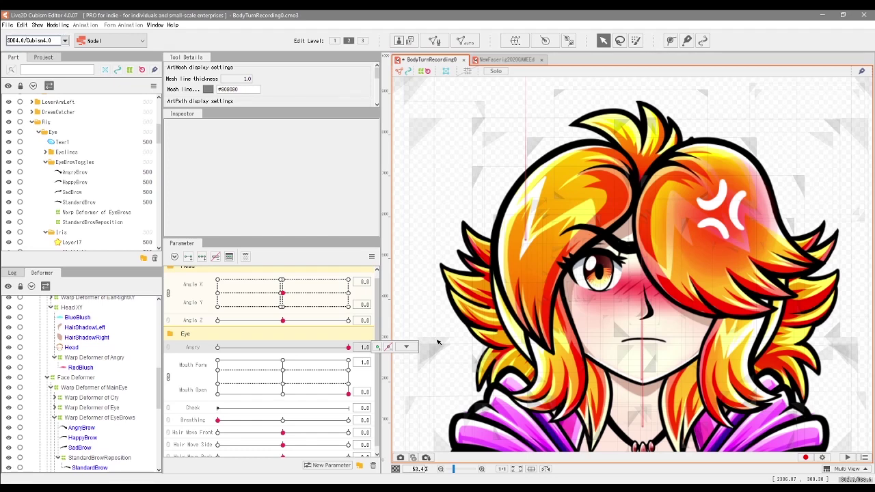
# Check the angry mouth by varying Mouth Form with Mouth Open at 0.0 and Angry at 1.0.
pyautogui.moveTo(300, 385); pyautogui.dragTo(316, 393)
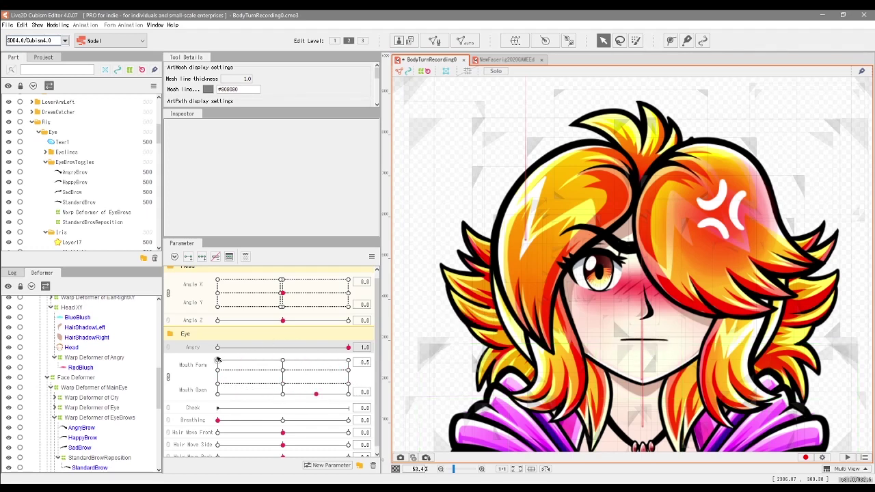